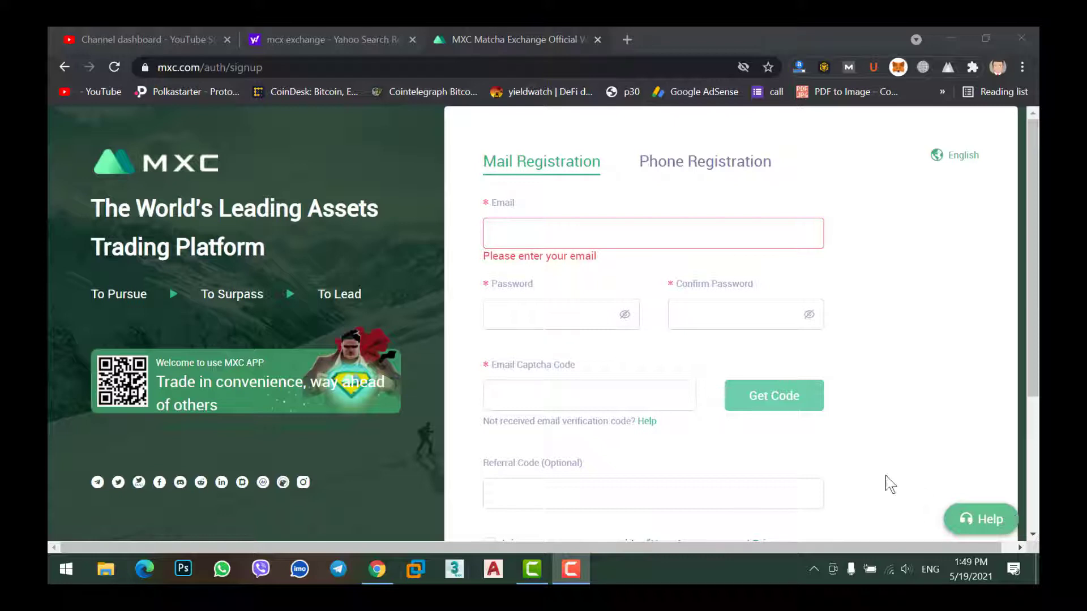
# Fill the registration e-mail field with the saved address from Chrome autofill.
pyautogui.click(287, 69)
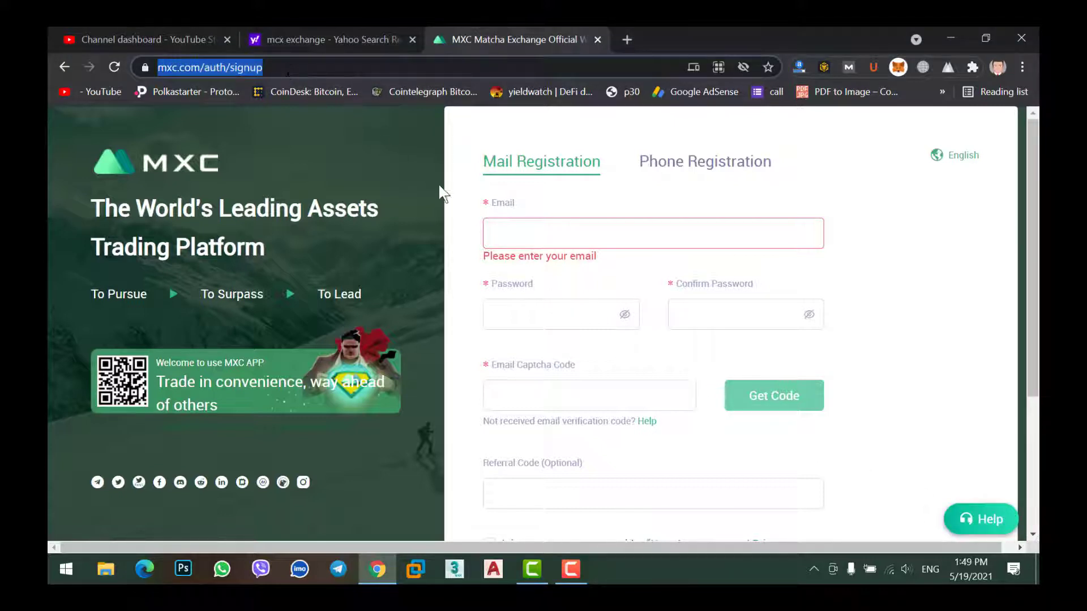
pyautogui.click(528, 235)
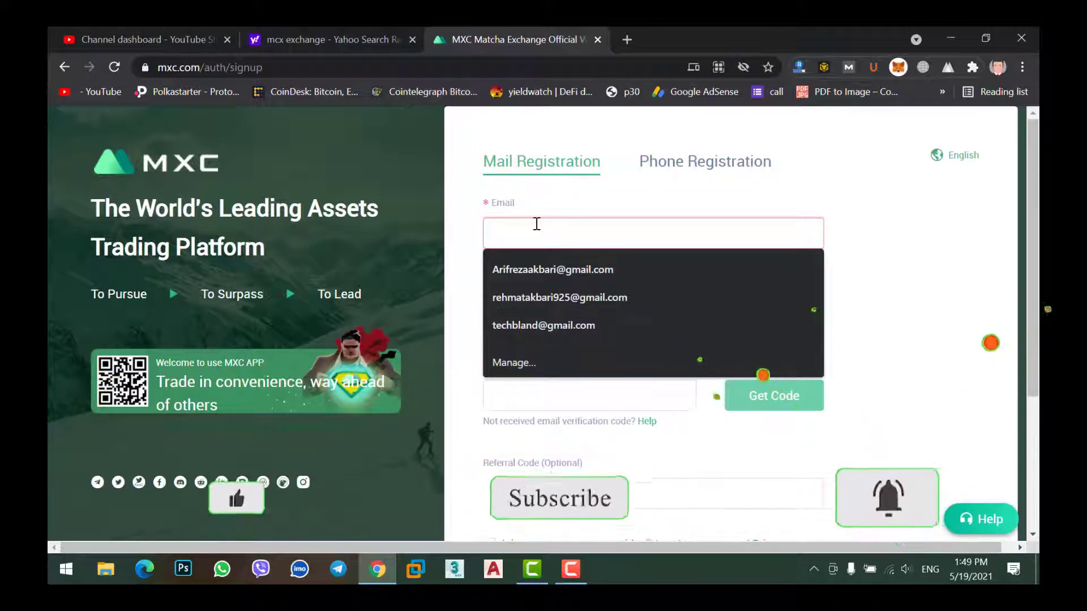
pyautogui.click(543, 297)
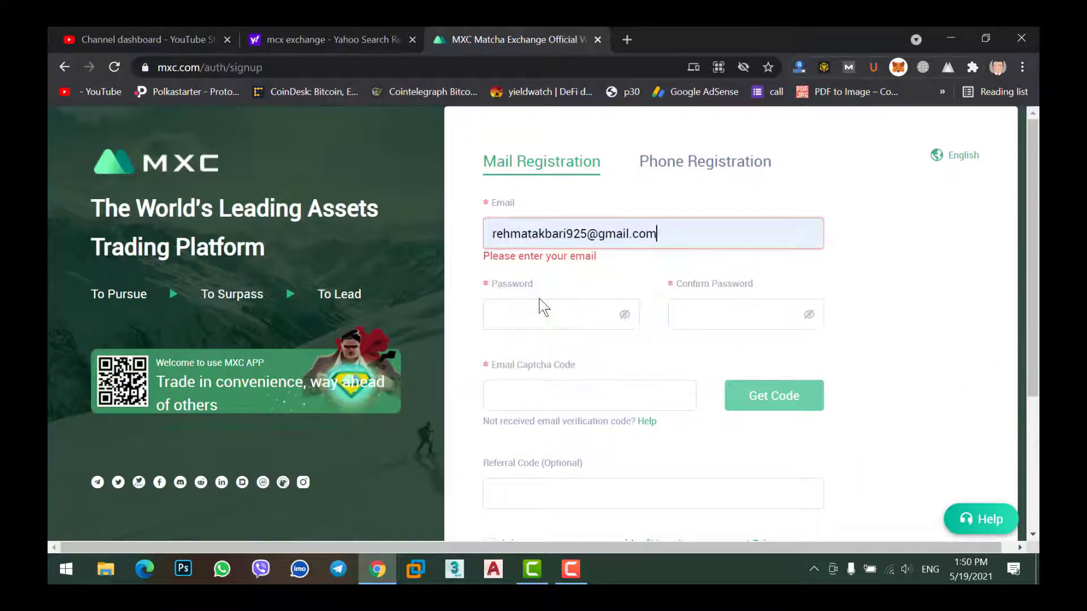
# Enter the account password in both the Password and Confirm Password fields.
pyautogui.click(533, 312)
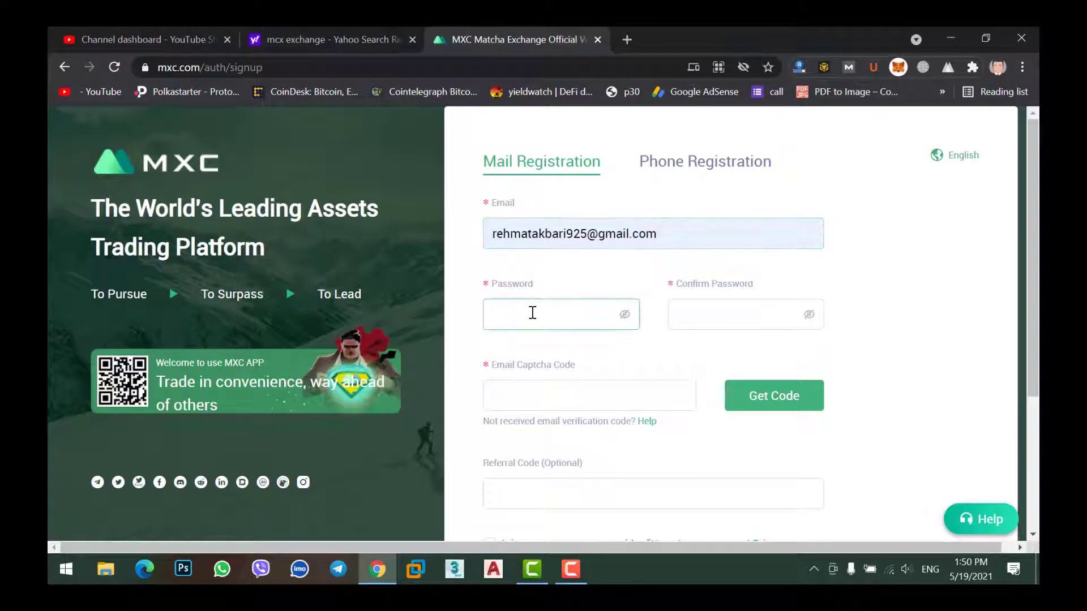
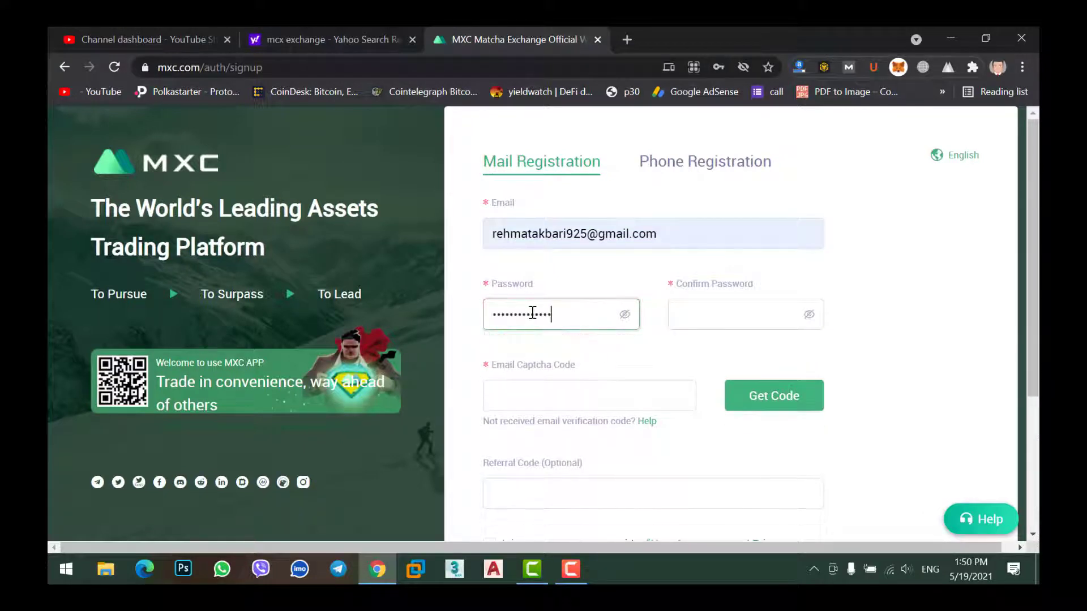
pyautogui.press('Tab')
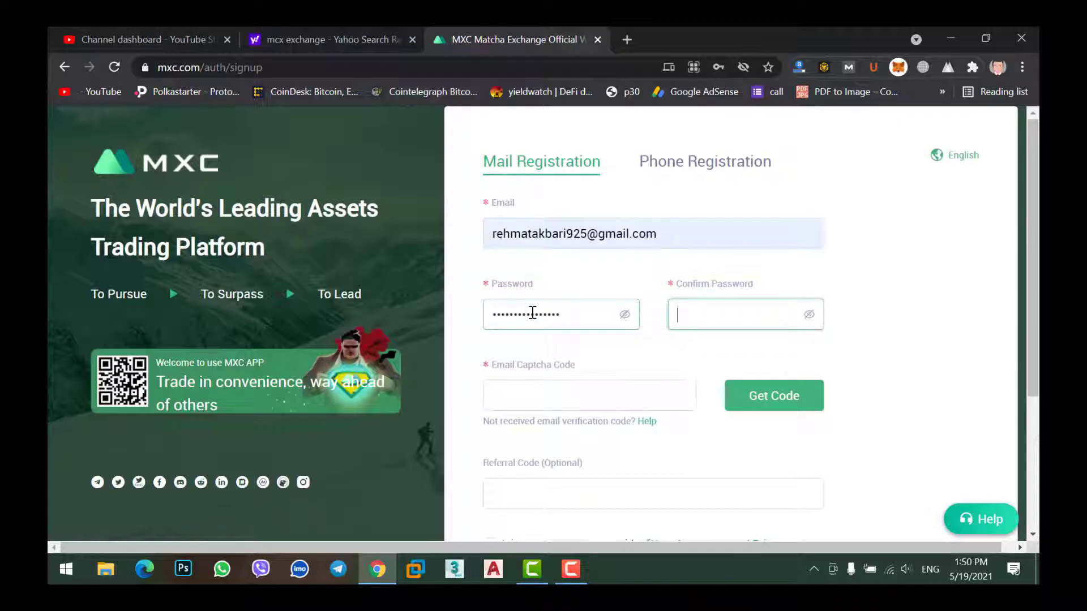
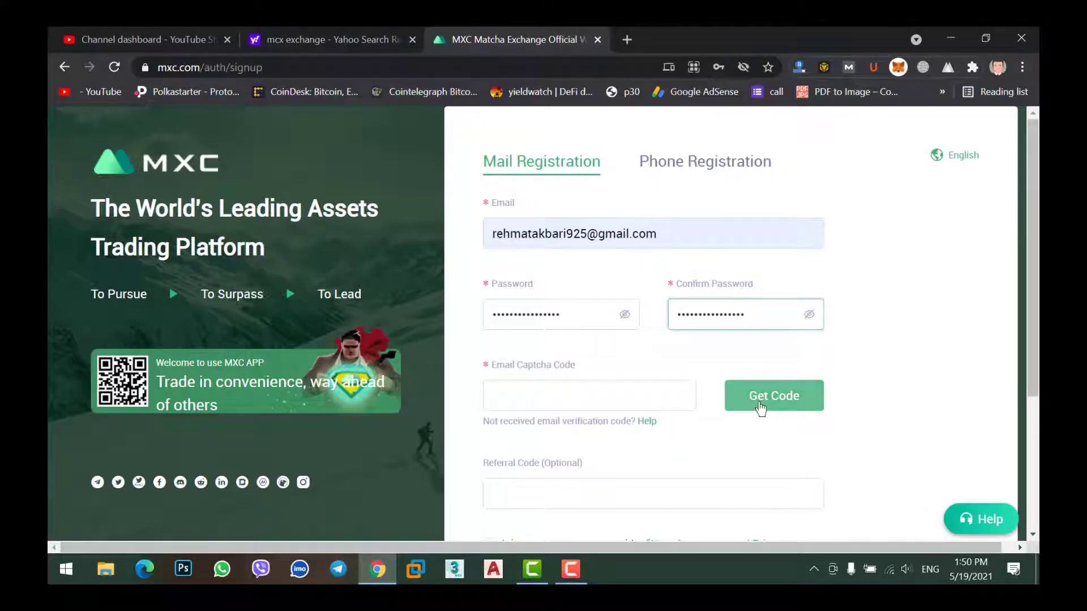
# Request the e-mail code, solve the slider puzzle, and enter the six-digit verification code.
pyautogui.click(760, 409)
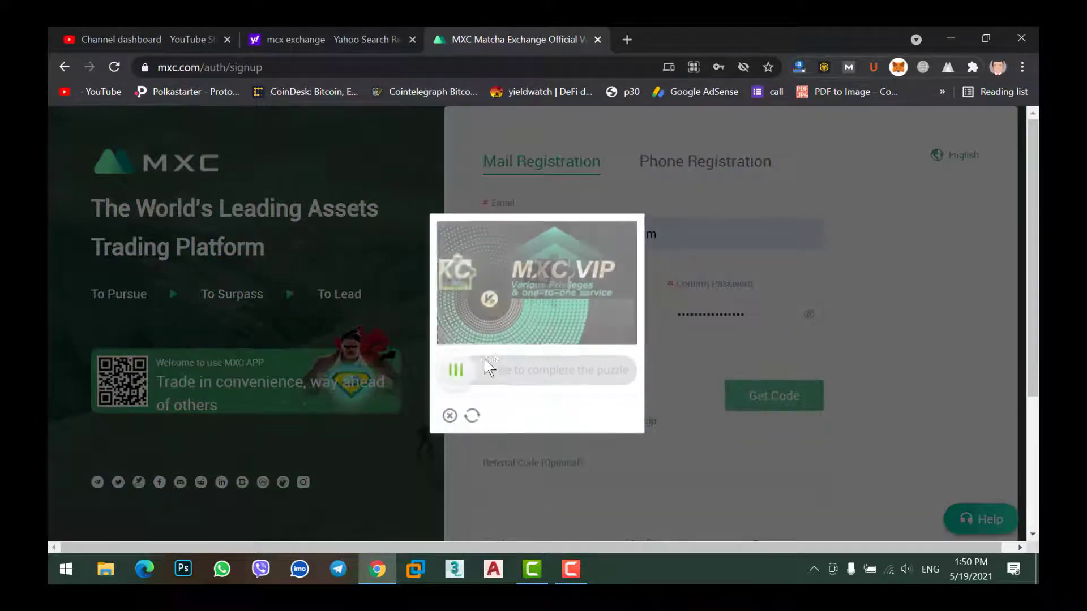
pyautogui.moveTo(458, 370); pyautogui.dragTo(559, 378)
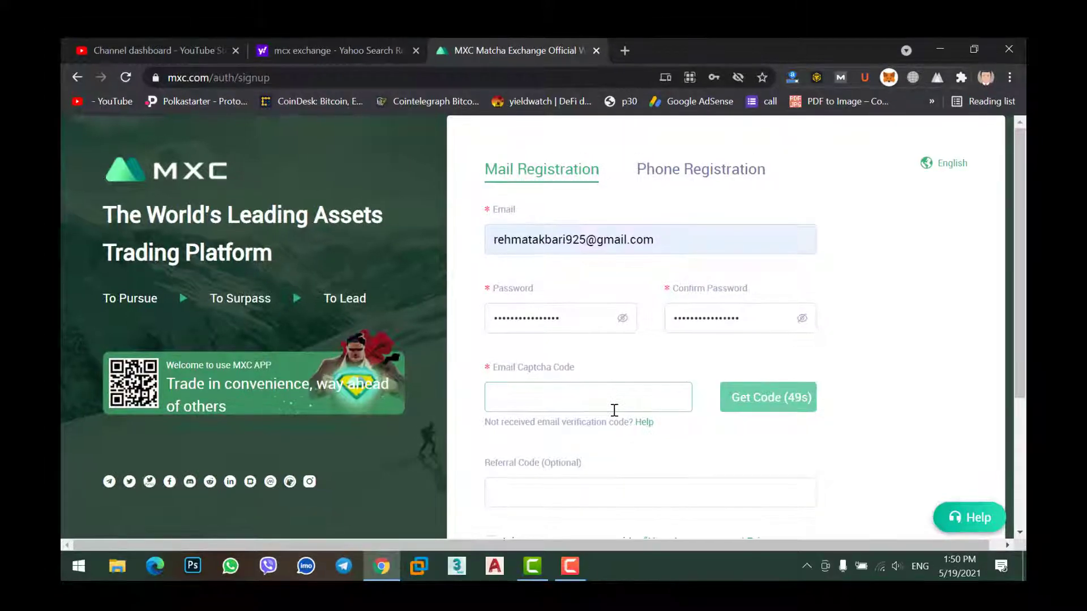
pyautogui.click(614, 409)
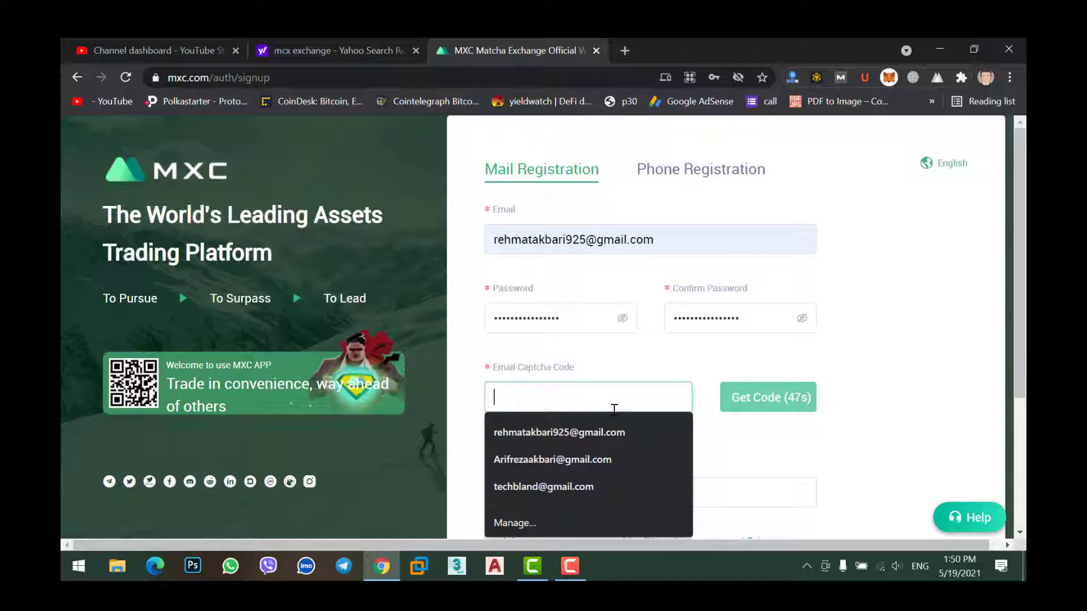
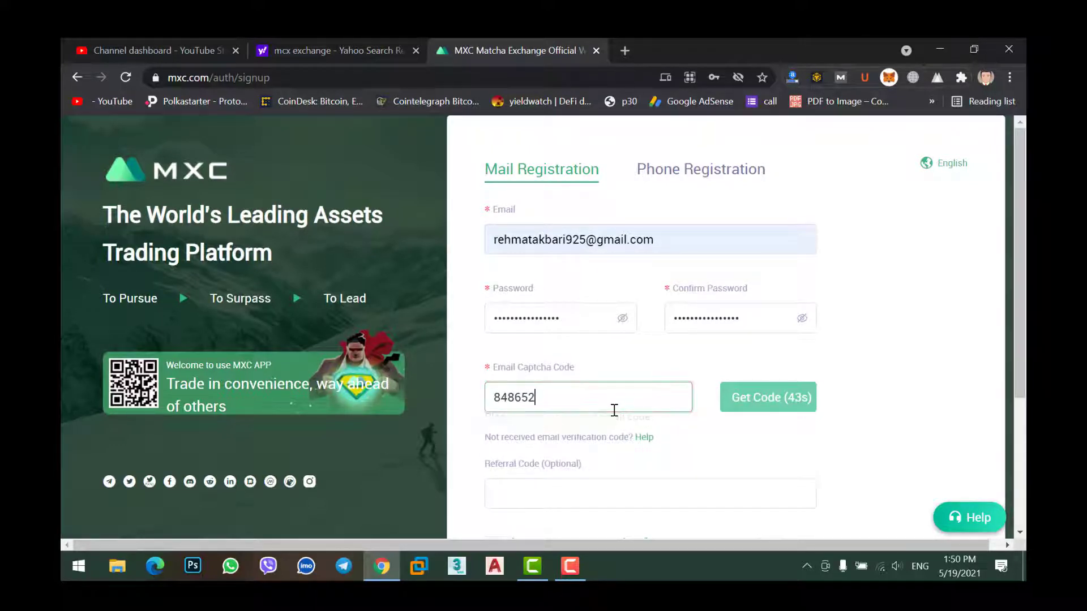
pyautogui.scroll(-1, 637, 447)
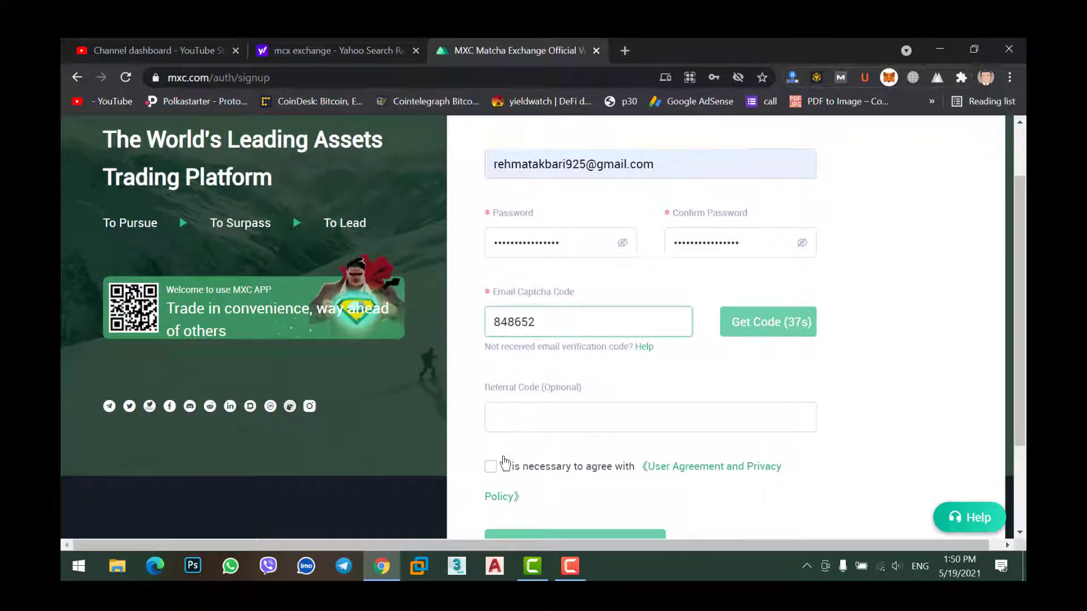
# Accept the User Agreement, submit Sign Up, and go to the login page.
pyautogui.click(490, 466)
pyautogui.scroll(-2, 837, 416)
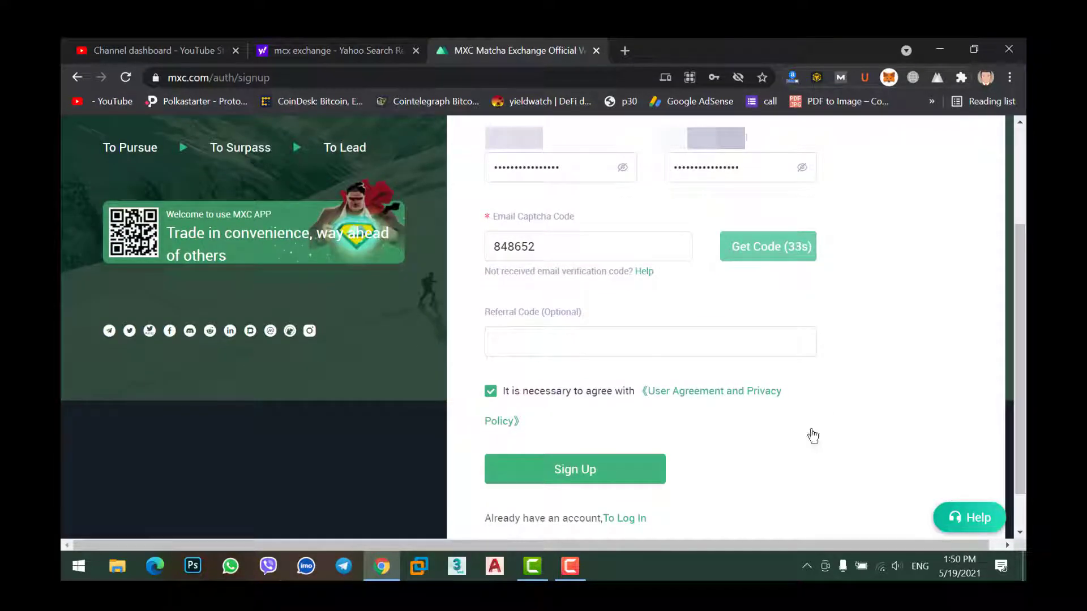
pyautogui.click(595, 478)
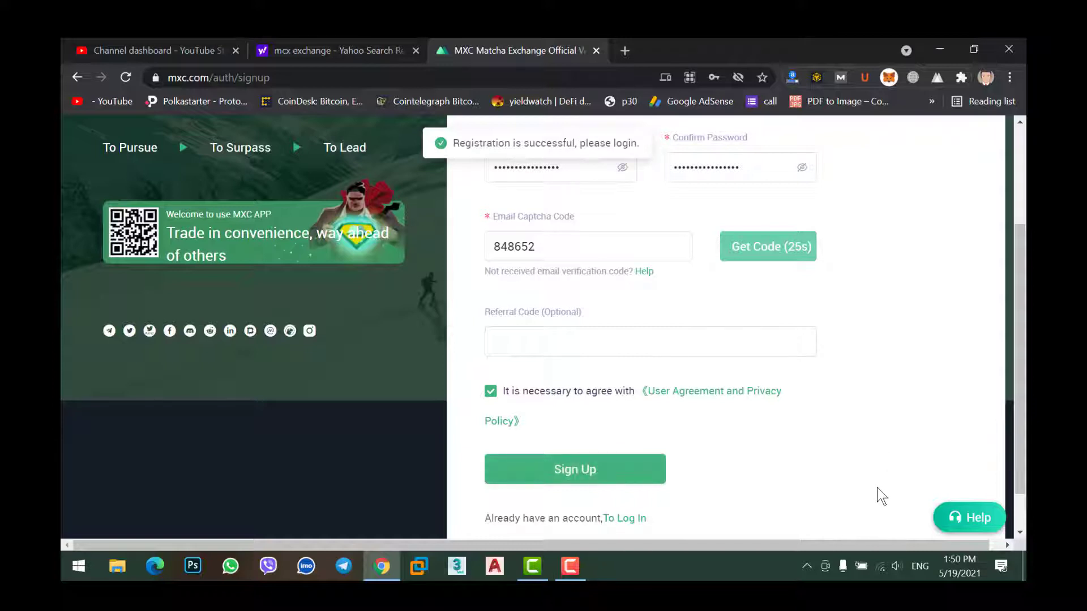
pyautogui.scroll(-1, 781, 486)
pyautogui.click(625, 470)
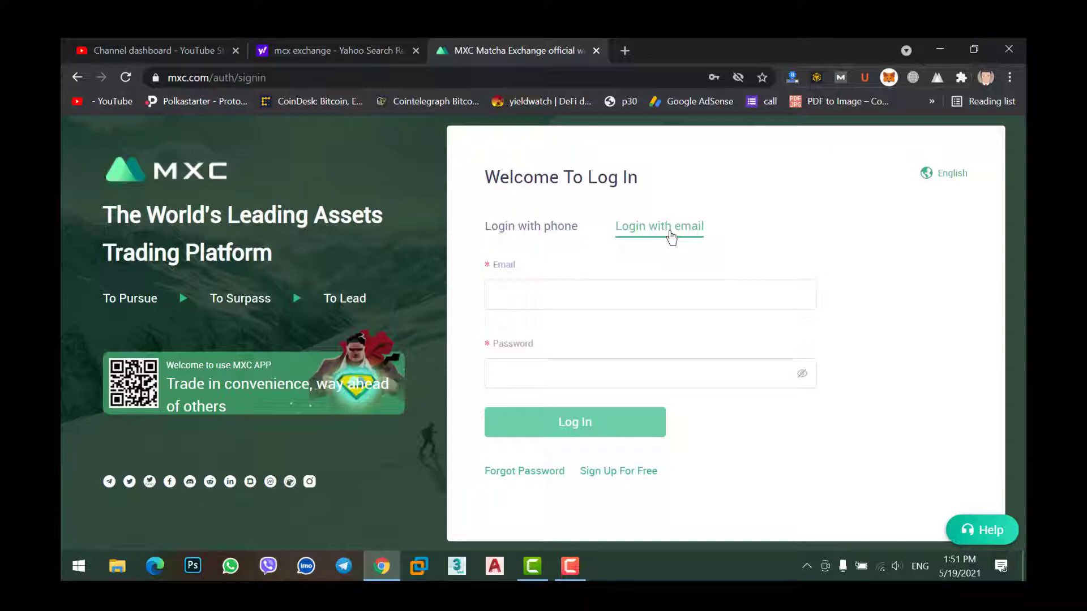
# Log in with the saved e-mail and account password, then pass the slider captcha.
pyautogui.click(571, 296)
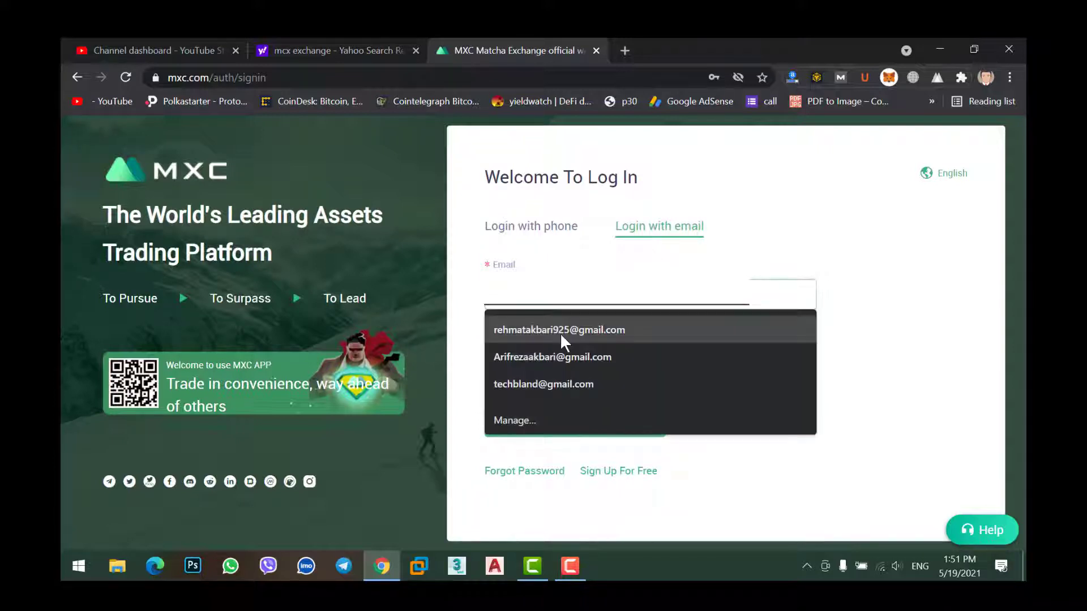
pyautogui.click(533, 331)
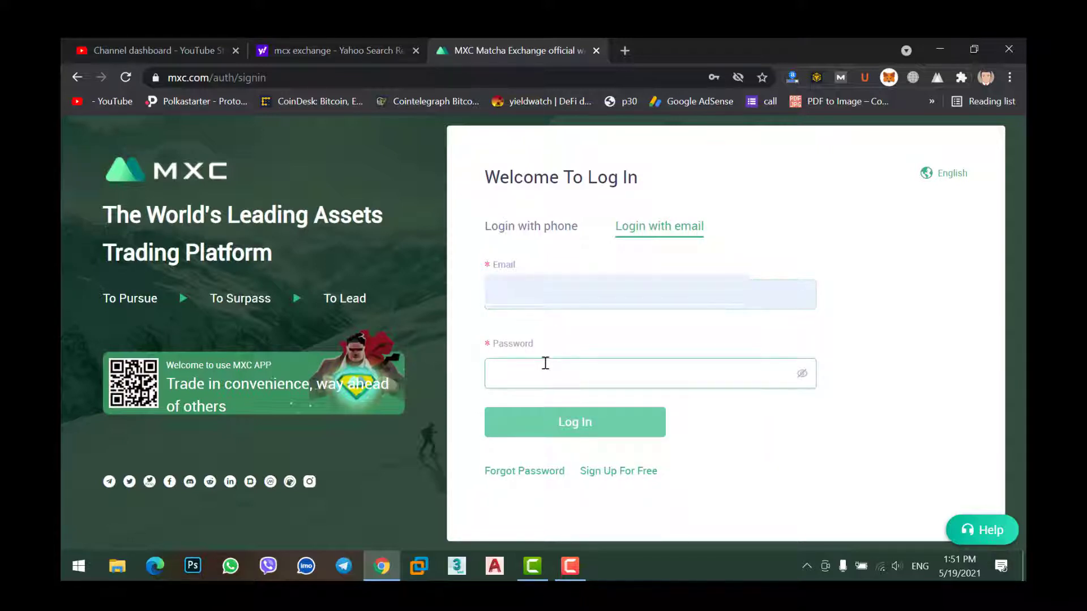
pyautogui.click(545, 363)
pyautogui.write('•••••••••')
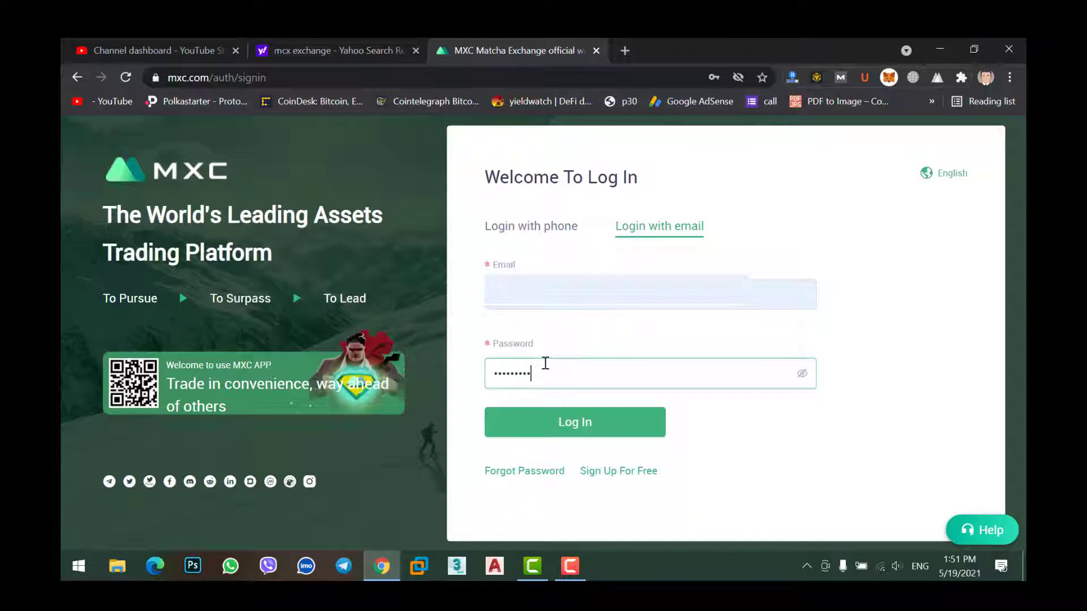
pyautogui.write('••••••')
pyautogui.click(559, 424)
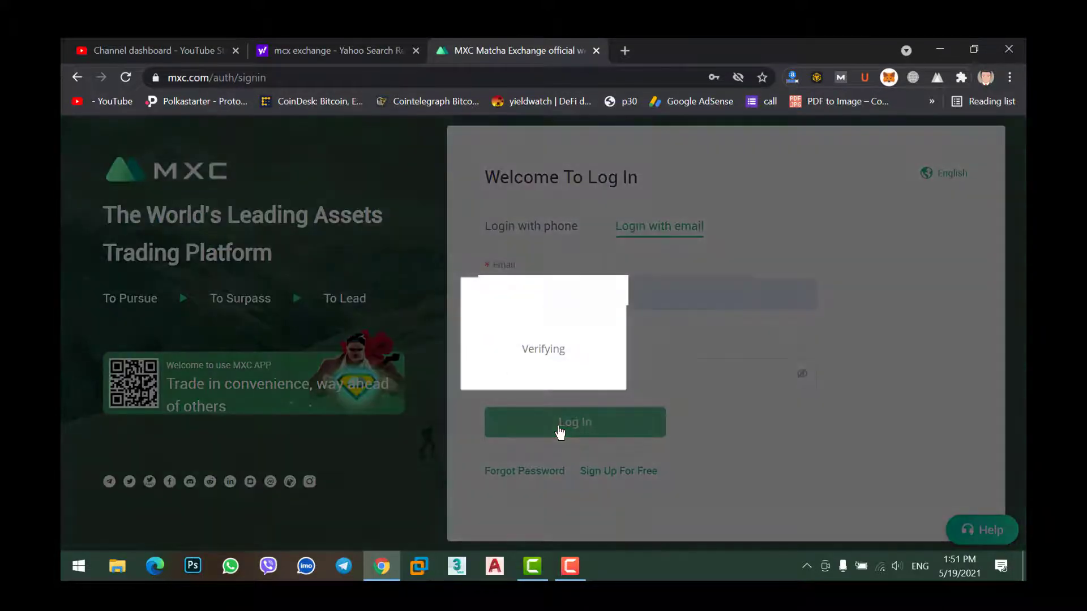
pyautogui.moveTo(461, 378); pyautogui.dragTo(566, 385)
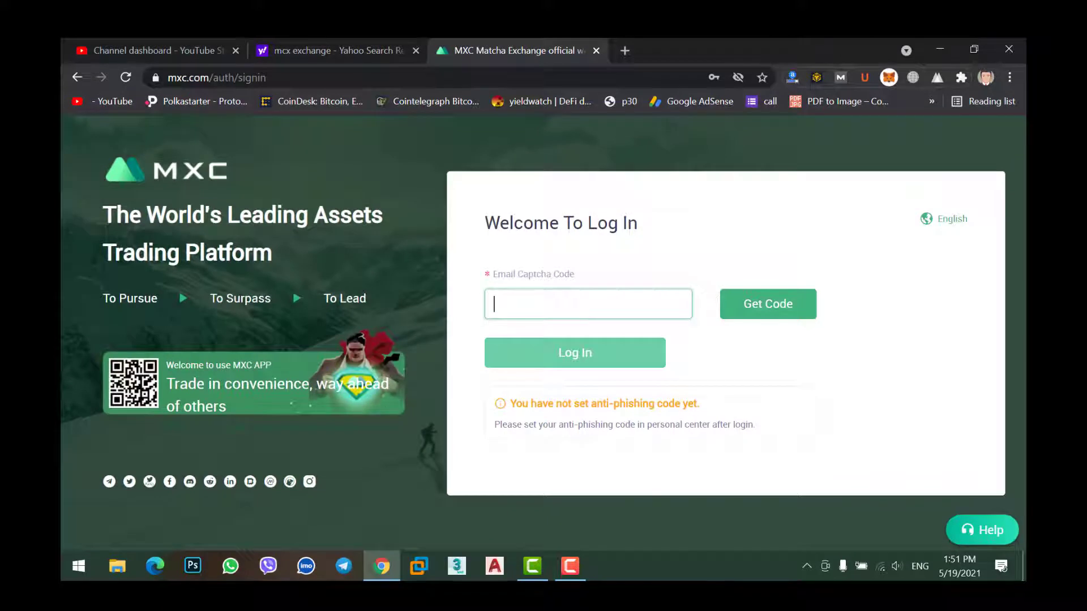
# Request the login e-mail code and enter the six-digit code to finish logging in.
pyautogui.click(772, 310)
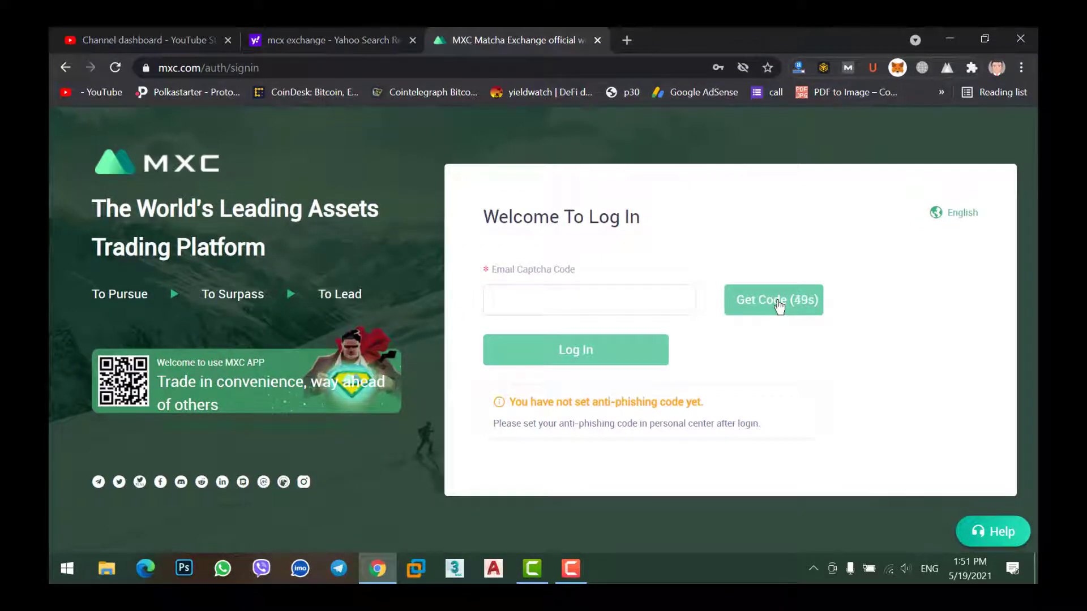
pyautogui.click(664, 290)
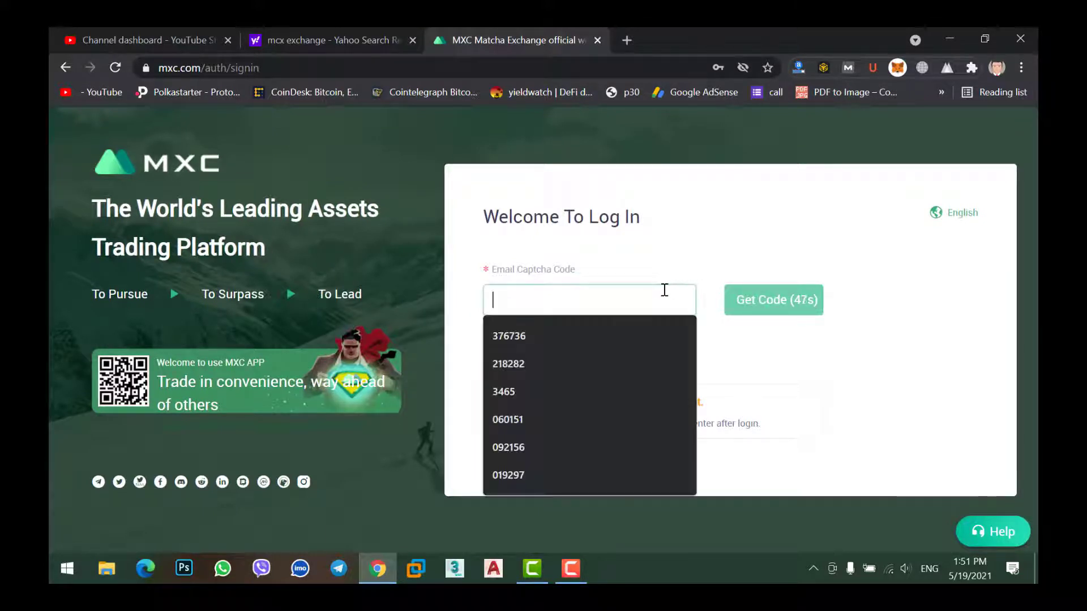
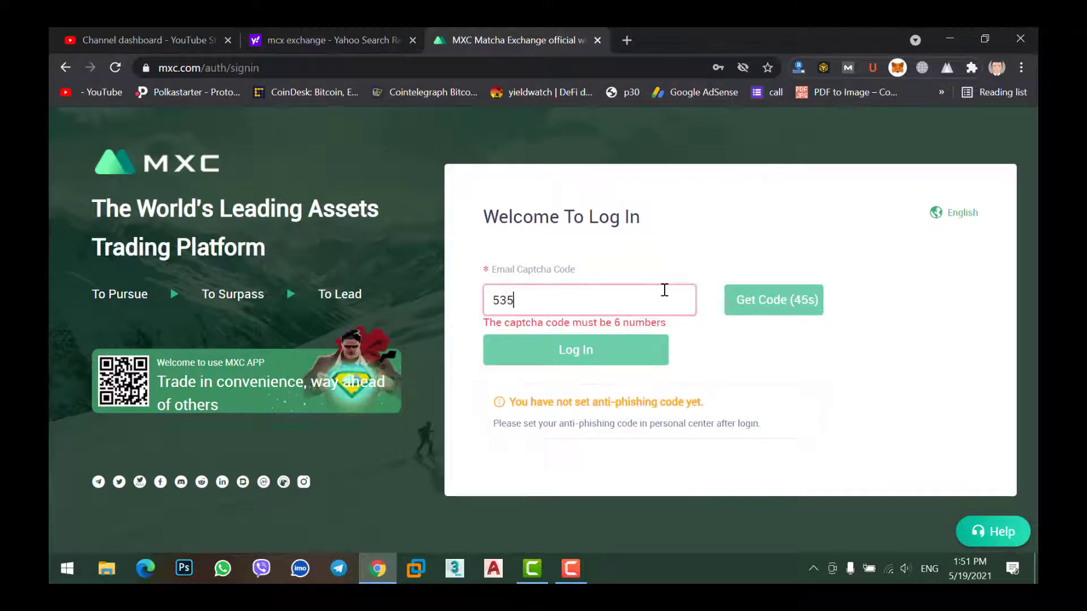
pyautogui.press('Return')
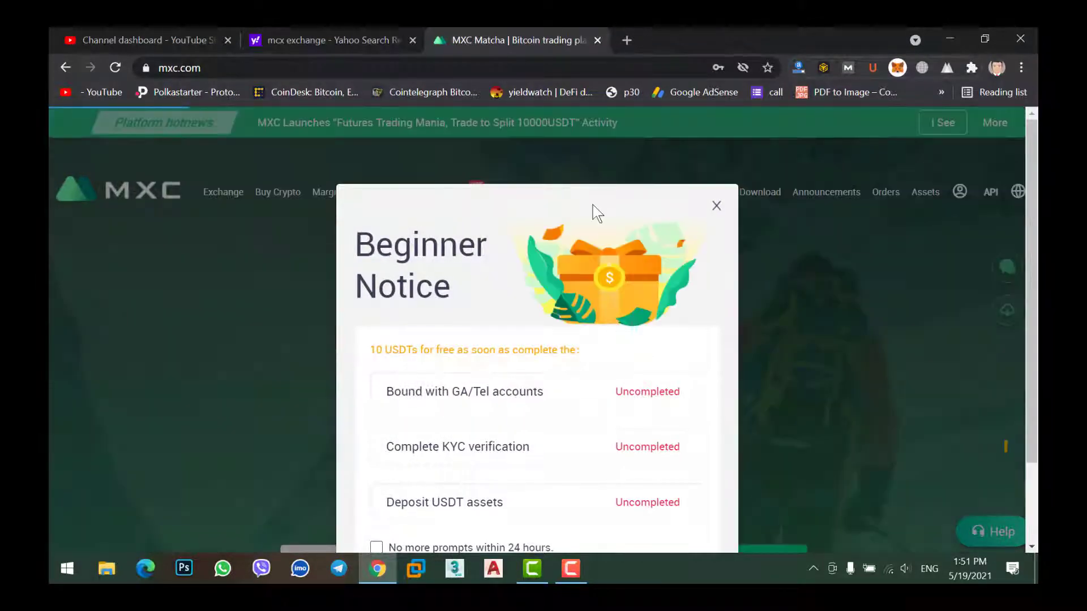
# Close the Beginner Notice and reveal the Exchange menu's Standard and Professional options.
pyautogui.scroll(-2, 656, 238)
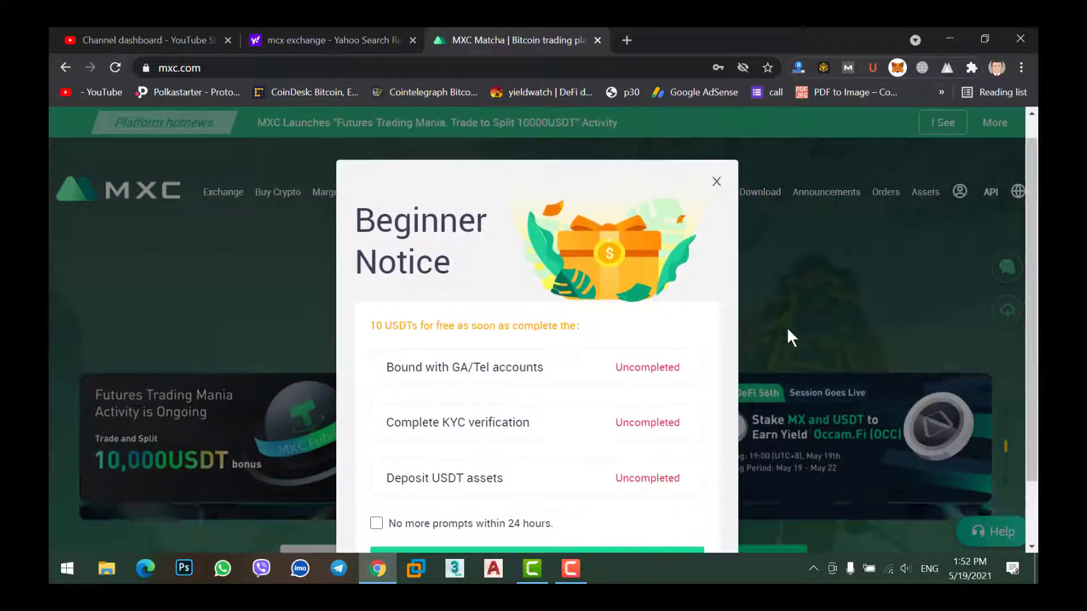
pyautogui.scroll(2, 786, 327)
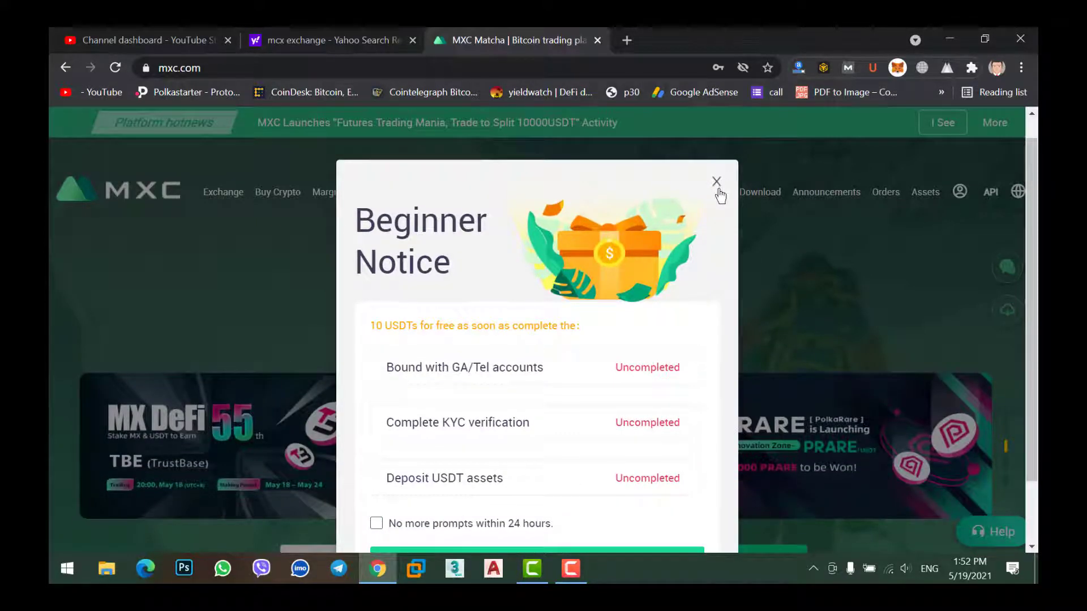
pyautogui.click(717, 189)
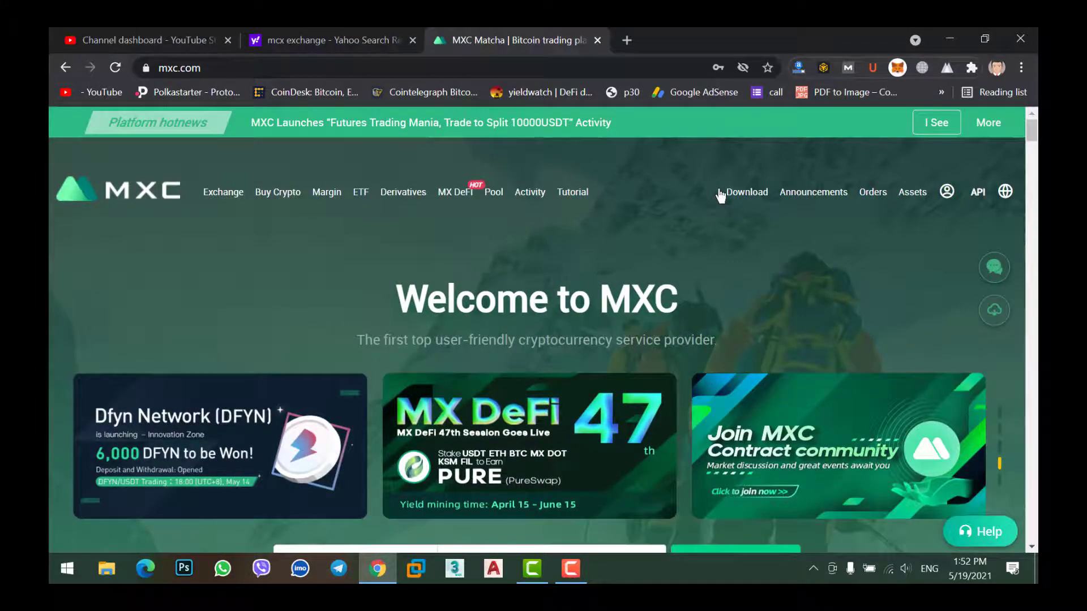
pyautogui.moveTo(225, 198)
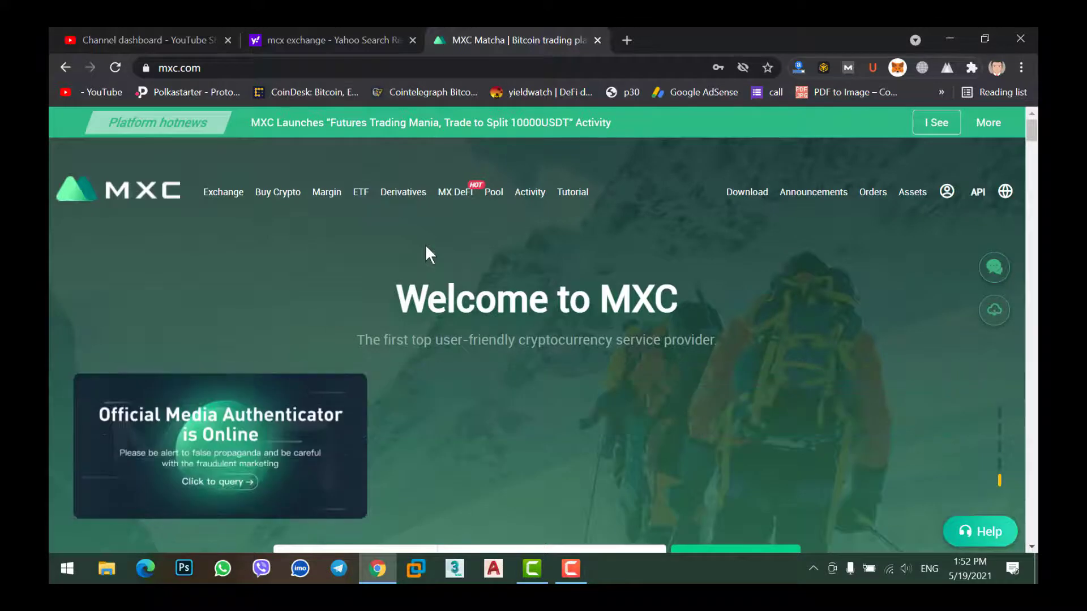
pyautogui.moveTo(221, 190)
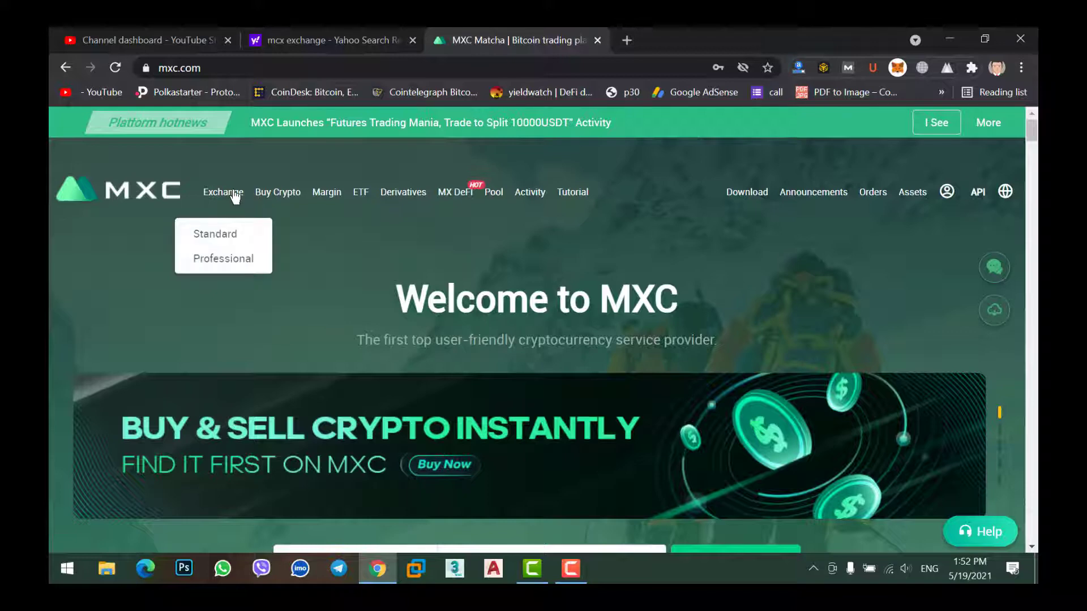
# Open the Standard BURGER/USDT trading page and cancel the account-risk popup.
pyautogui.click(220, 234)
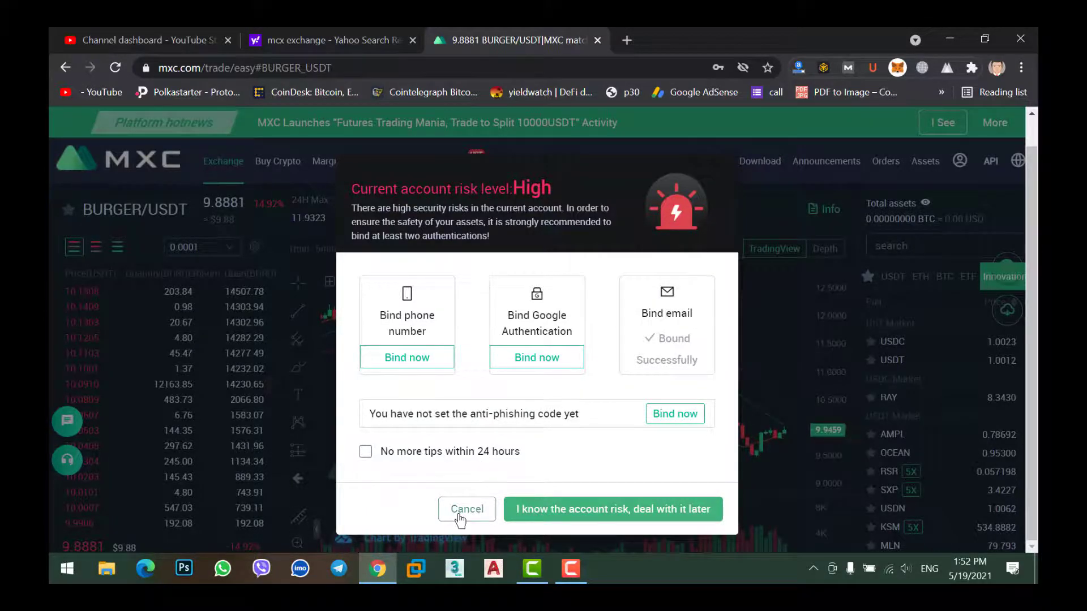
pyautogui.click(459, 515)
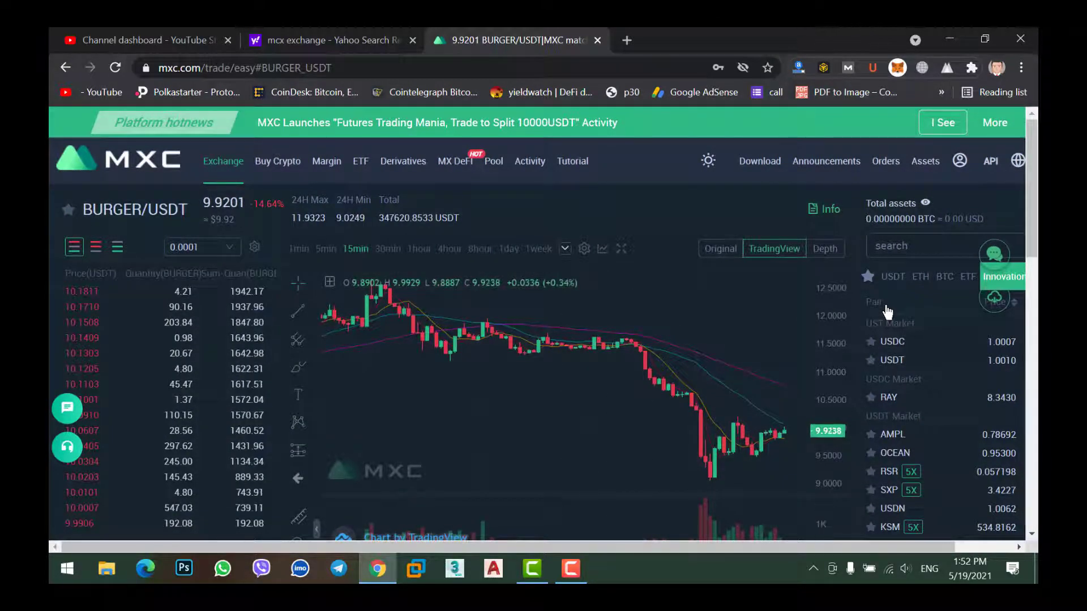
pyautogui.scroll(-5, 887, 321)
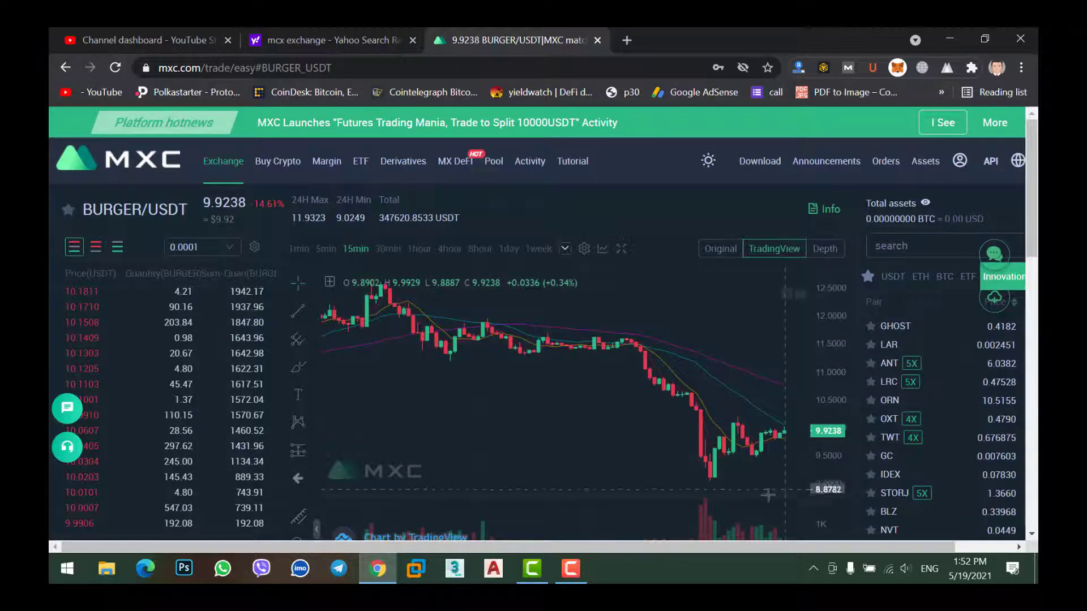
pyautogui.scroll(1, 345, 502)
pyautogui.scroll(-1, 345, 502)
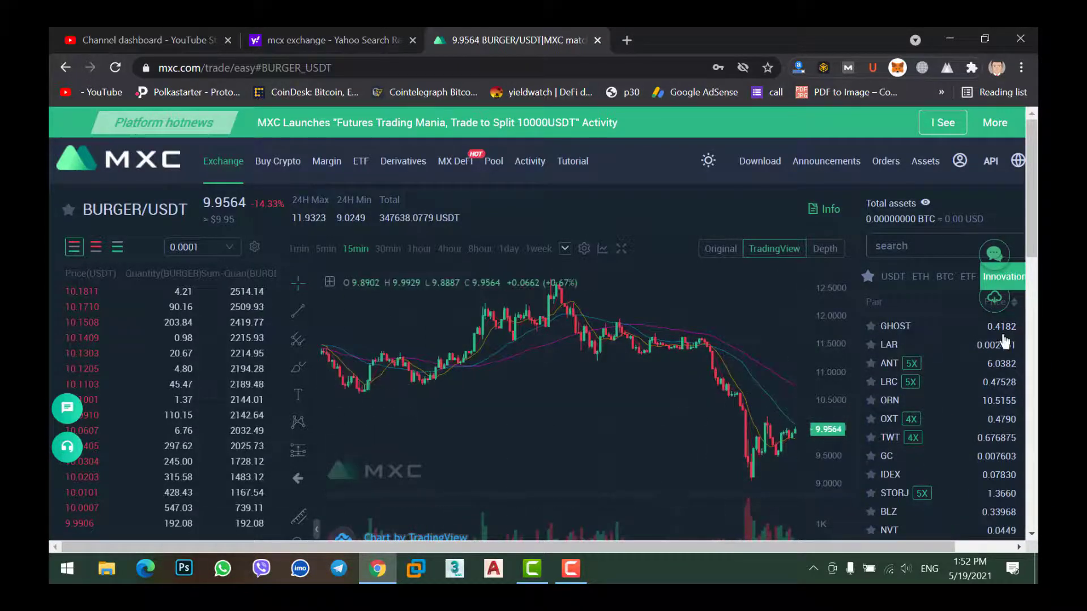
pyautogui.scroll(-2, 1026, 338)
pyautogui.scroll(-8, 1026, 338)
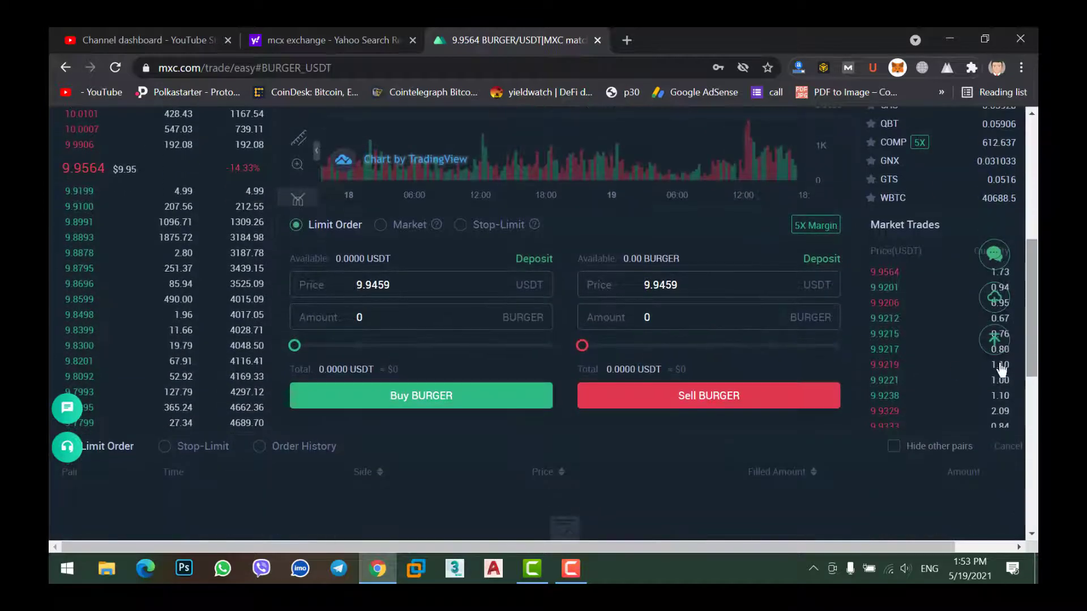
pyautogui.click(361, 317)
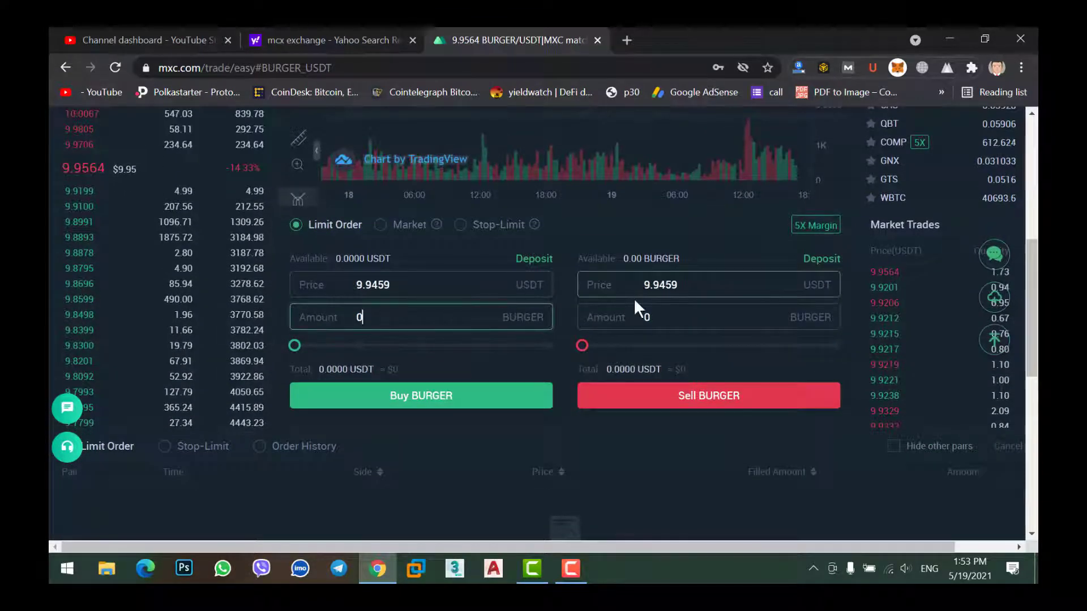
pyautogui.click(677, 306)
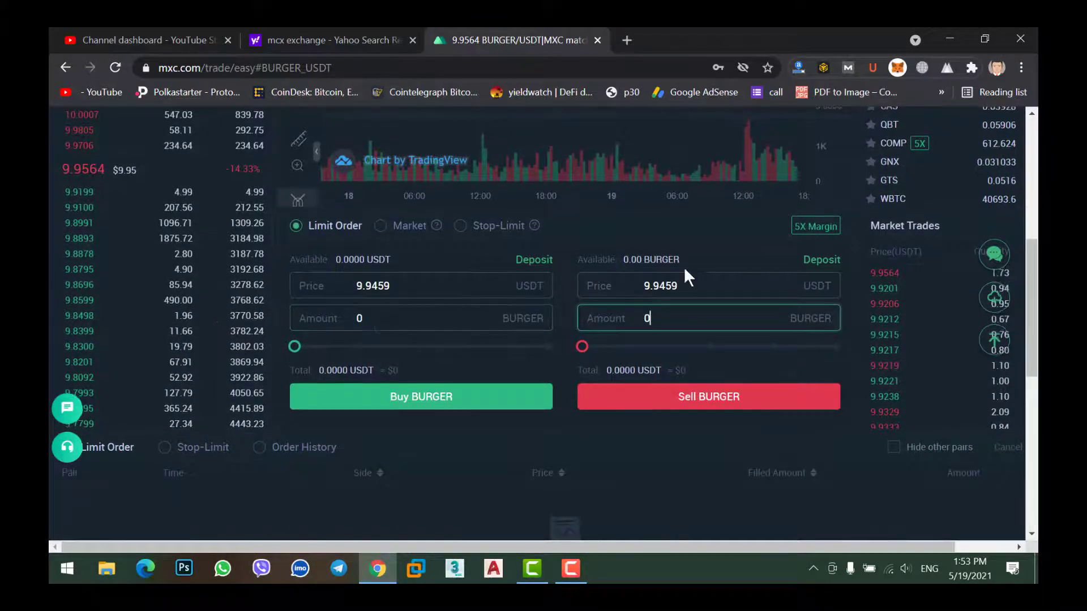
pyautogui.scroll(5, 684, 281)
pyautogui.scroll(4, 684, 284)
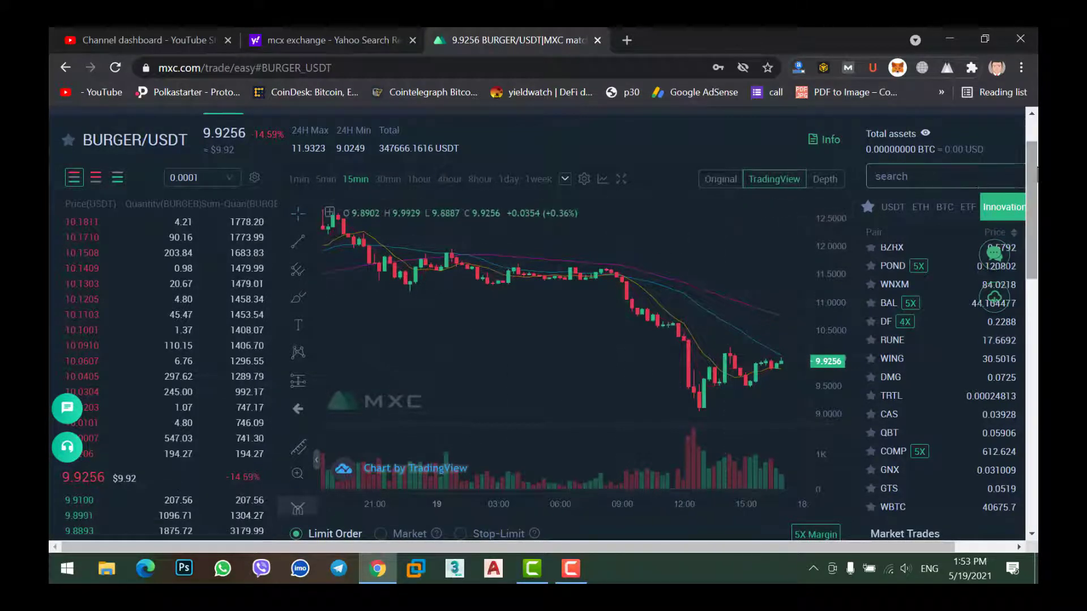
pyautogui.scroll(1, 1035, 148)
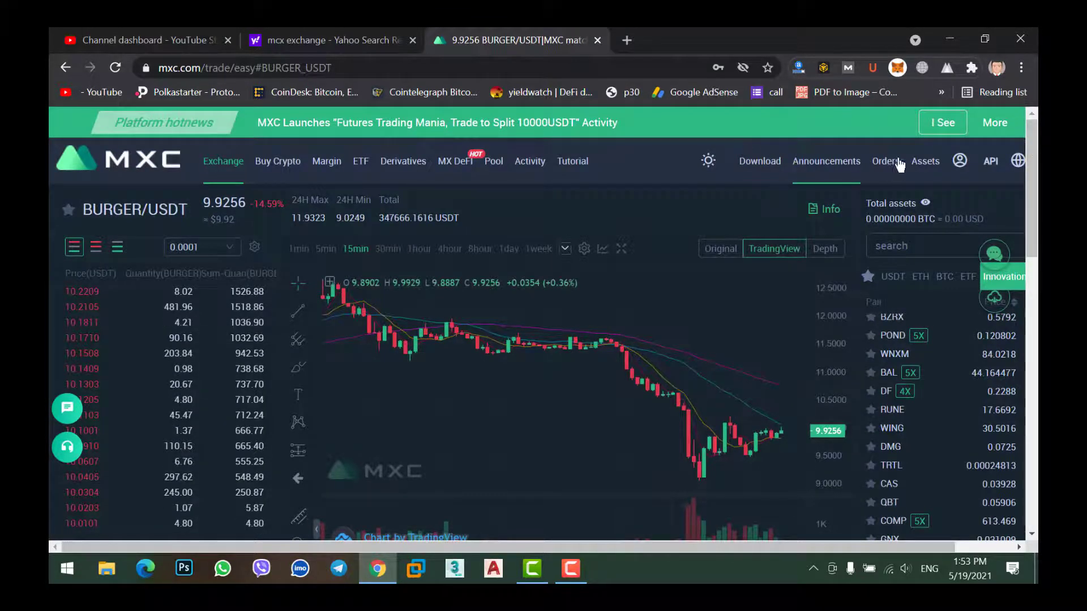
# Open the key customer VIP privileges page from the account menu and scroll through it.
pyautogui.moveTo(932, 166)
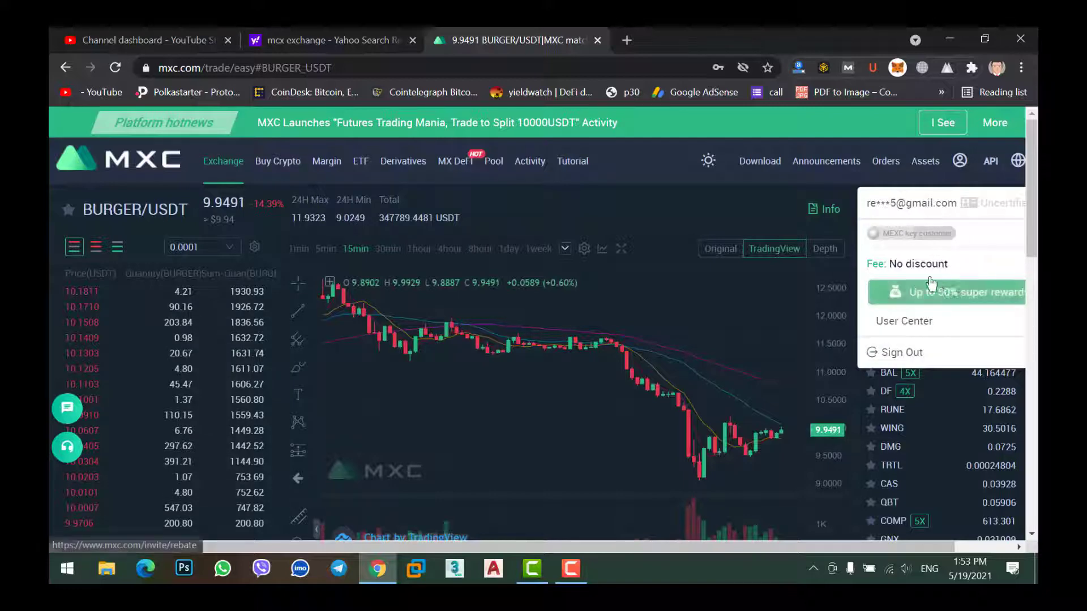
pyautogui.click(915, 235)
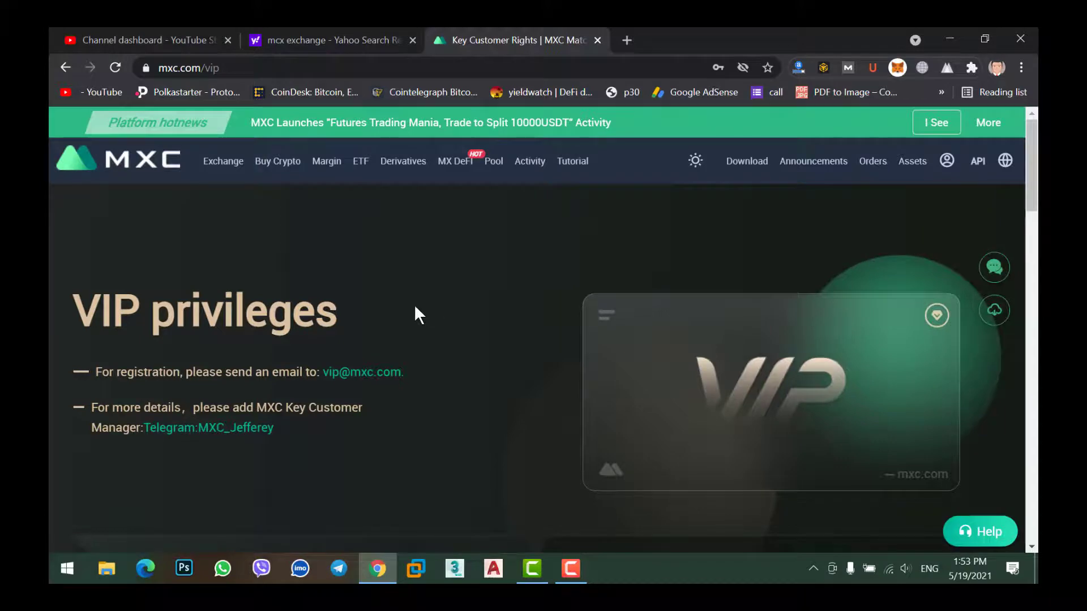
pyautogui.scroll(-4, 702, 294)
pyautogui.scroll(-4, 701, 294)
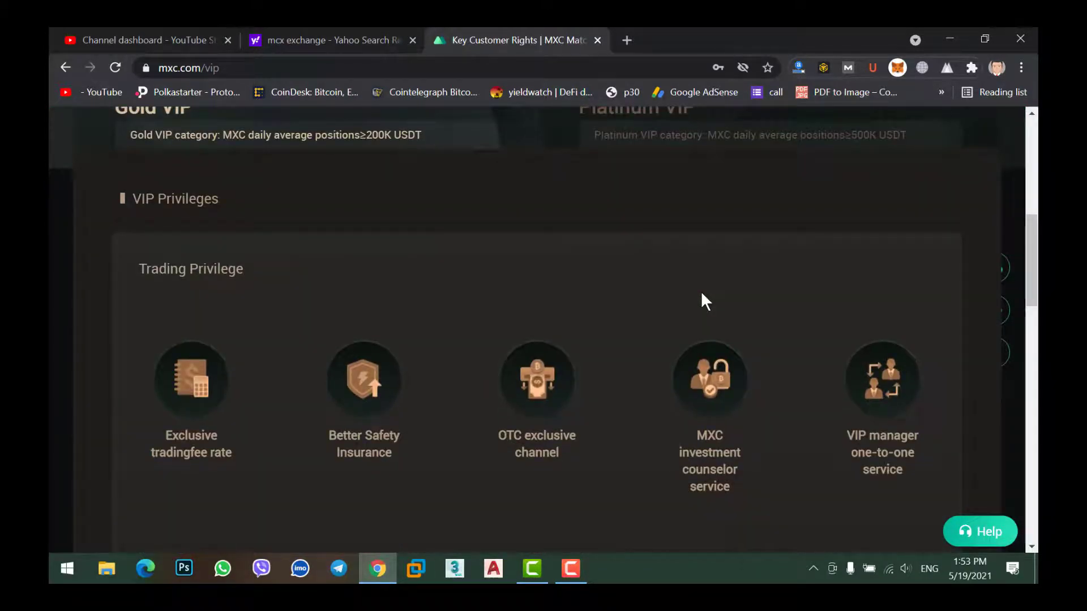
pyautogui.scroll(-6, 701, 291)
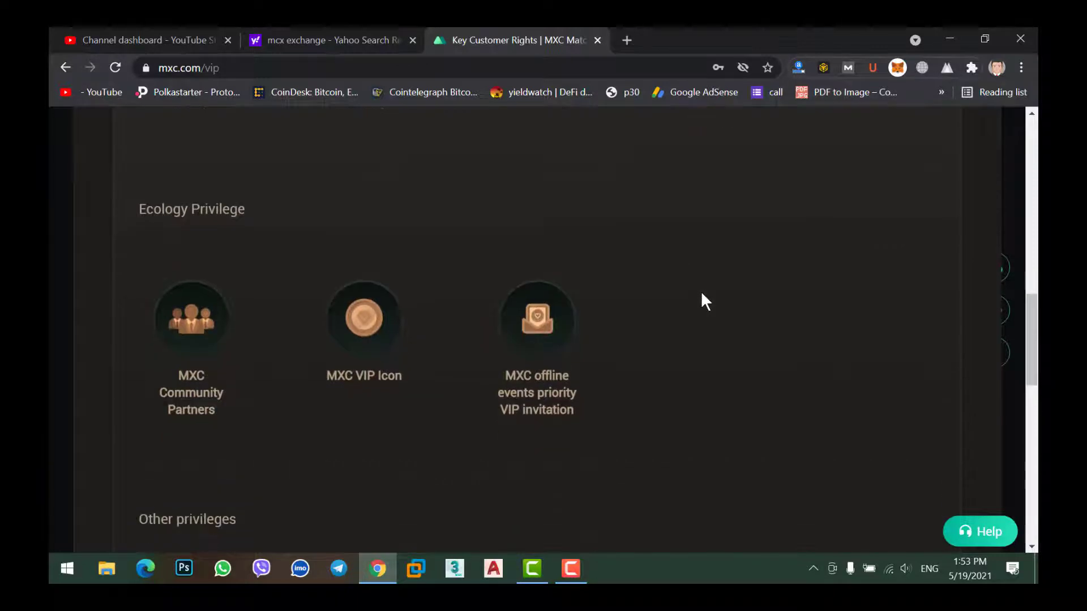
pyautogui.scroll(-5, 701, 291)
pyautogui.scroll(-3, 700, 291)
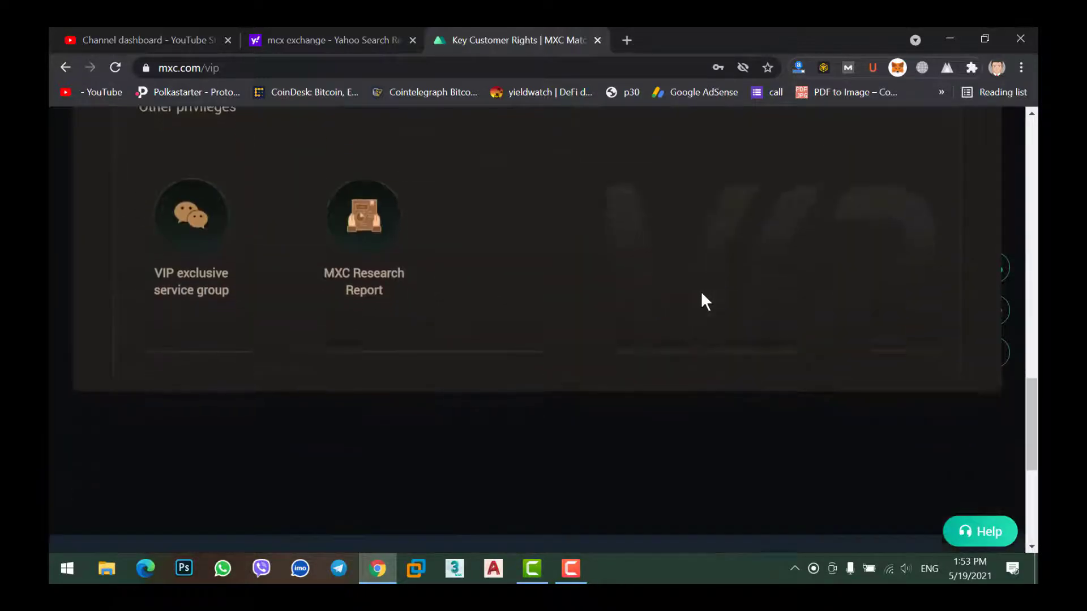
pyautogui.scroll(20, 701, 290)
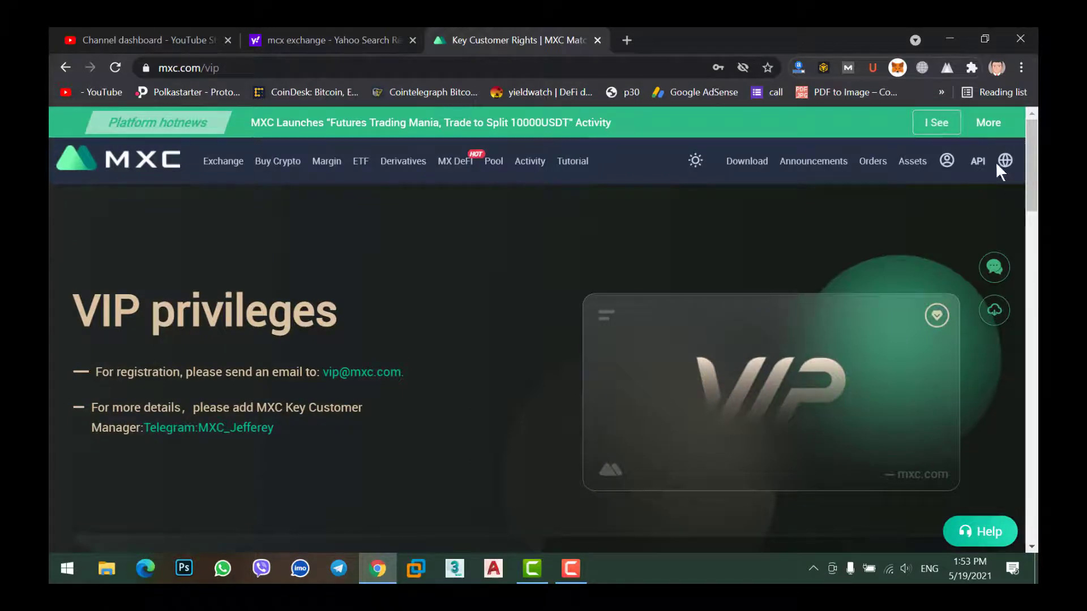
pyautogui.moveTo(954, 167)
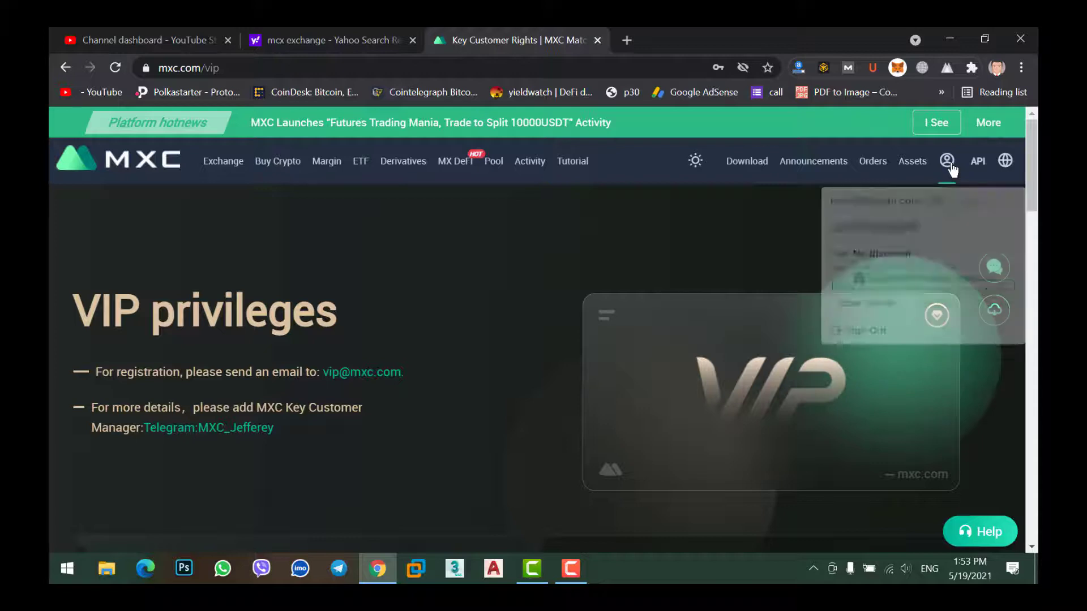
# Open the Identity Auth form and set the nationality to Australia.
pyautogui.click(954, 204)
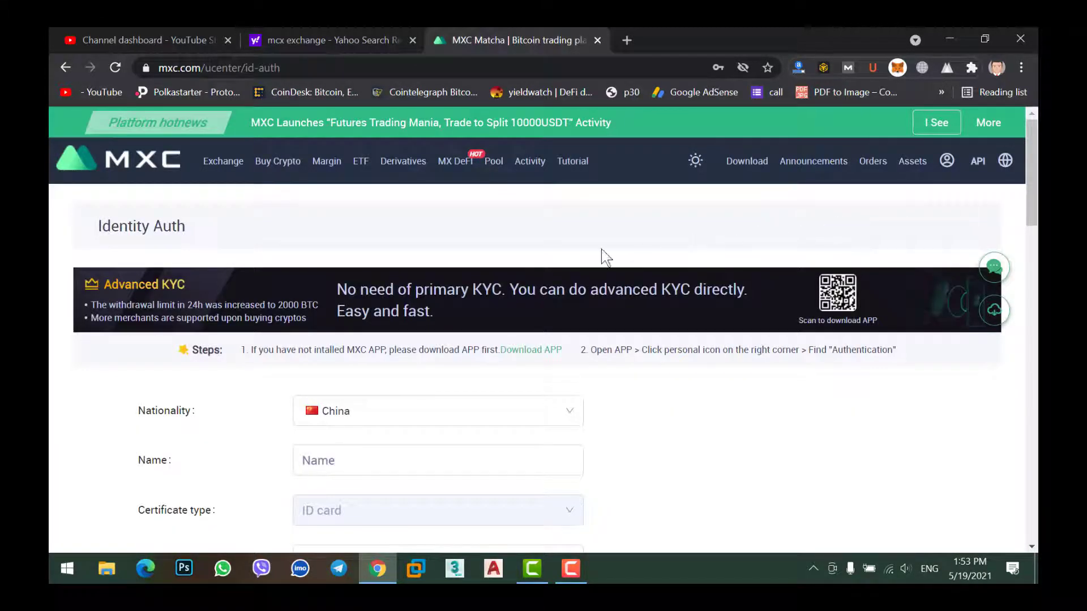
pyautogui.scroll(-2, 377, 263)
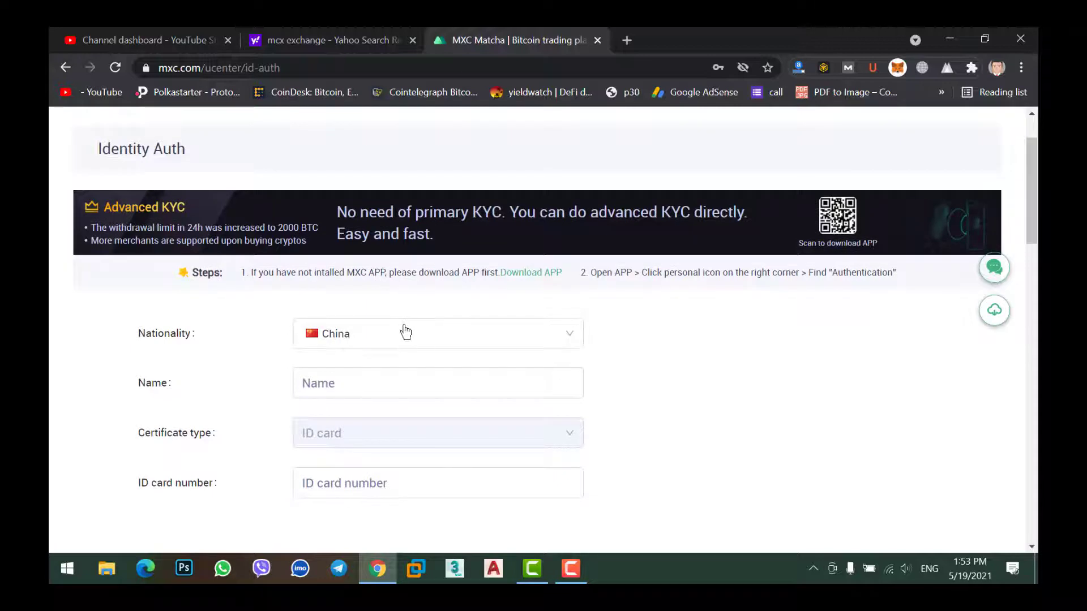
pyautogui.click(401, 332)
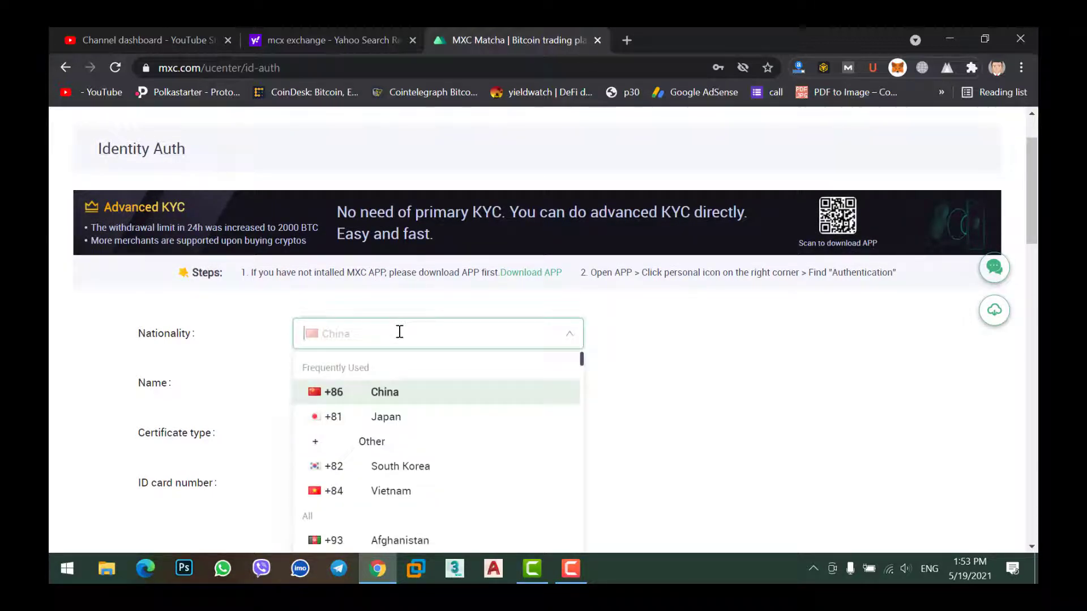
pyautogui.write('aus')
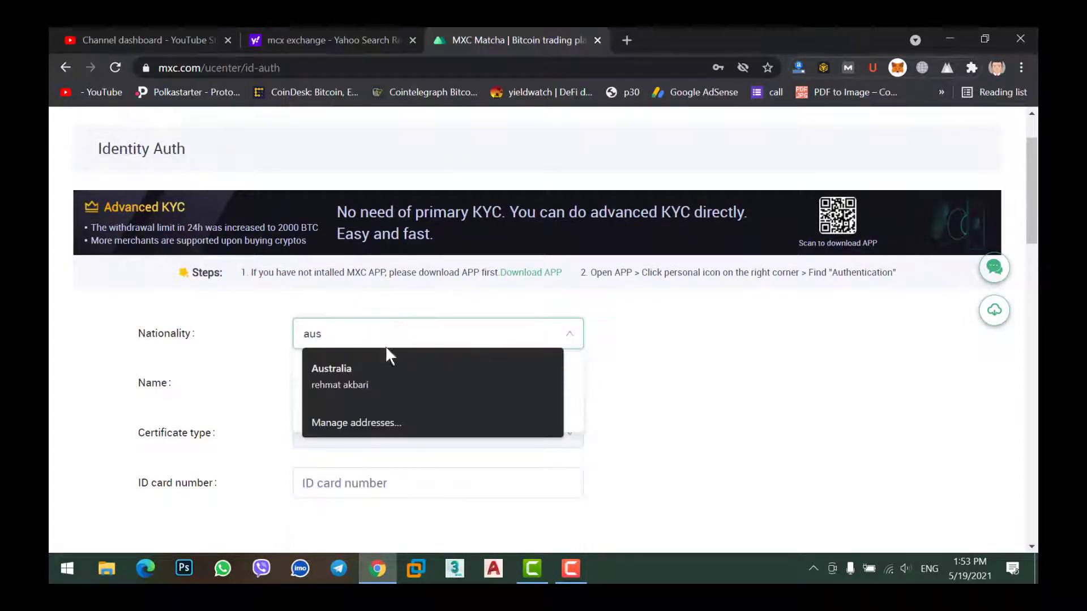
pyautogui.click(371, 367)
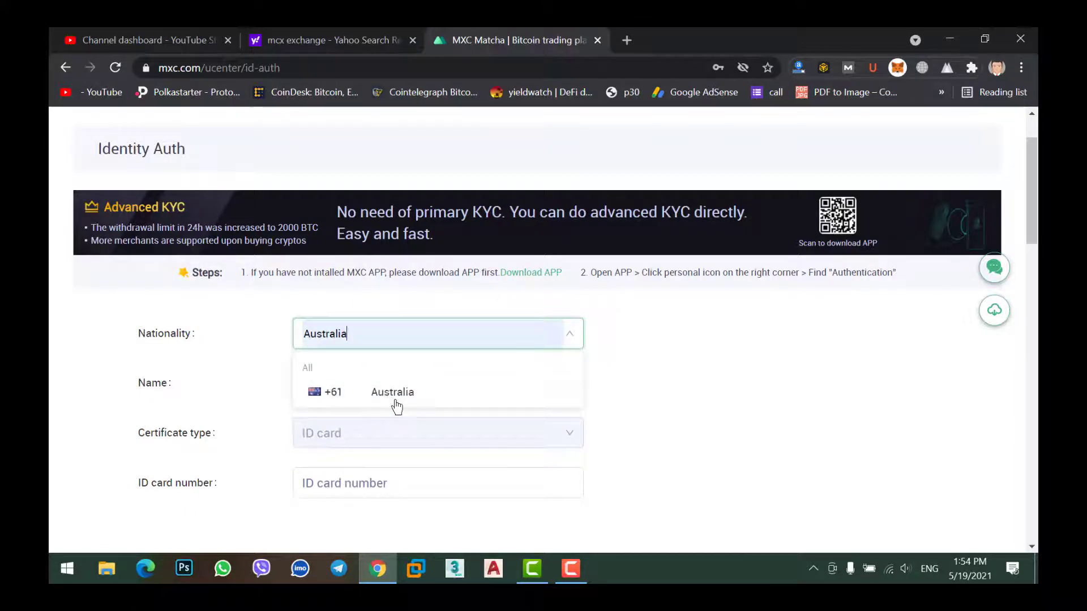
pyautogui.click(396, 405)
pyautogui.click(379, 380)
# Fill in the full name and keep ID card as the certificate type.
pyautogui.moveTo(378, 381); pyautogui.dragTo(288, 381)
pyautogui.click(481, 440)
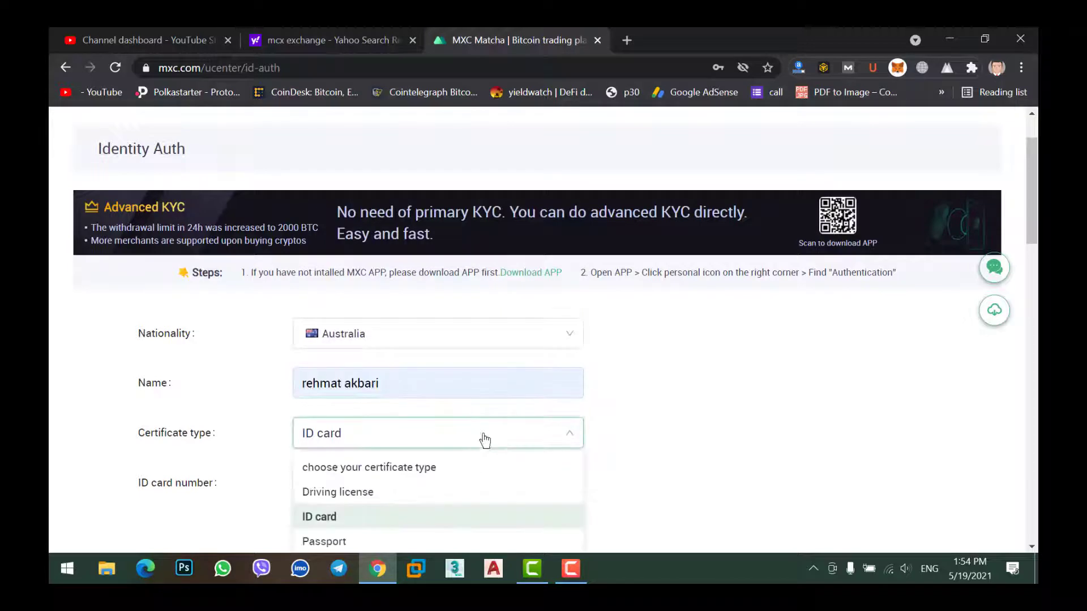
pyautogui.scroll(-1, 682, 410)
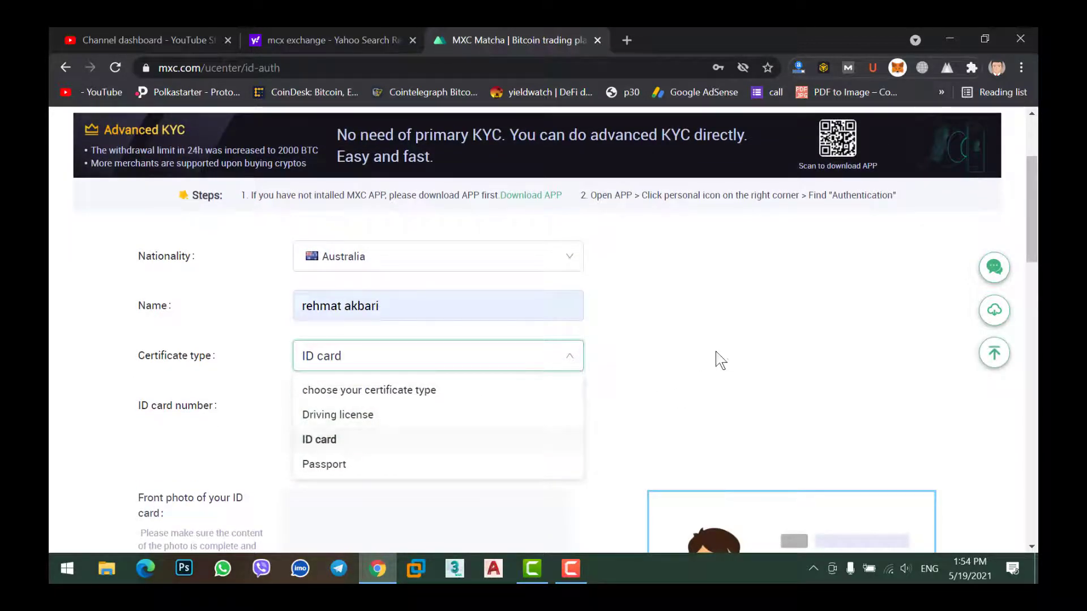
pyautogui.click(730, 330)
pyautogui.scroll(-3, 731, 331)
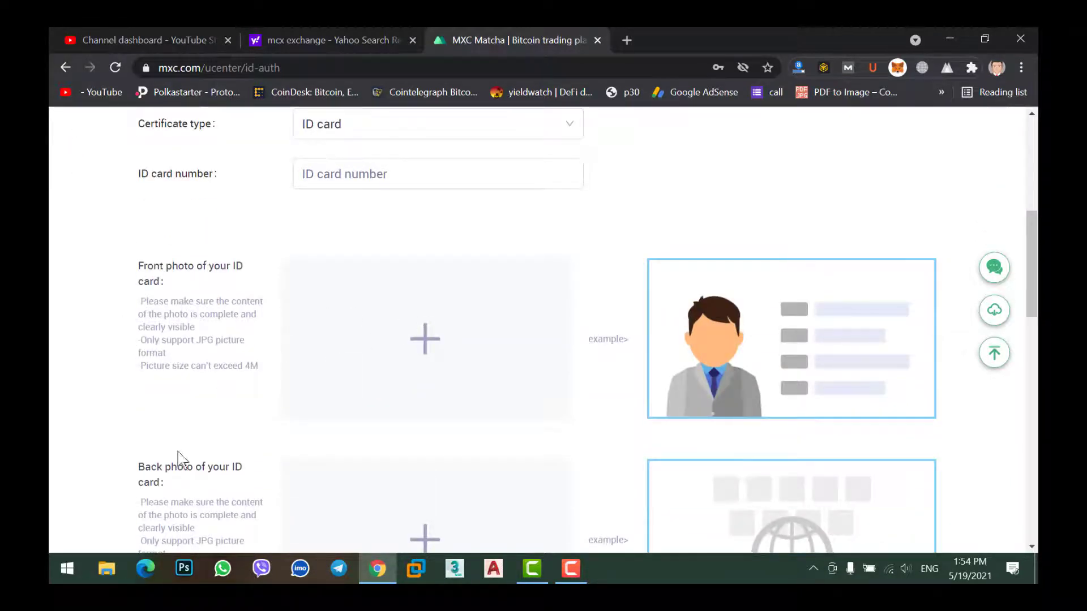
pyautogui.scroll(-3, 179, 459)
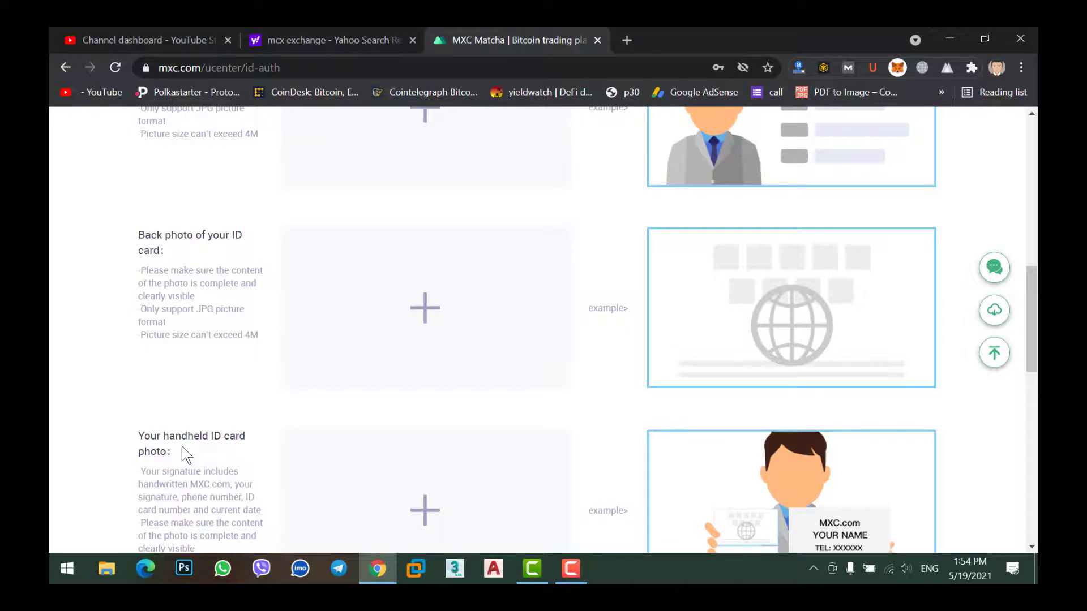
pyautogui.scroll(-5, 182, 446)
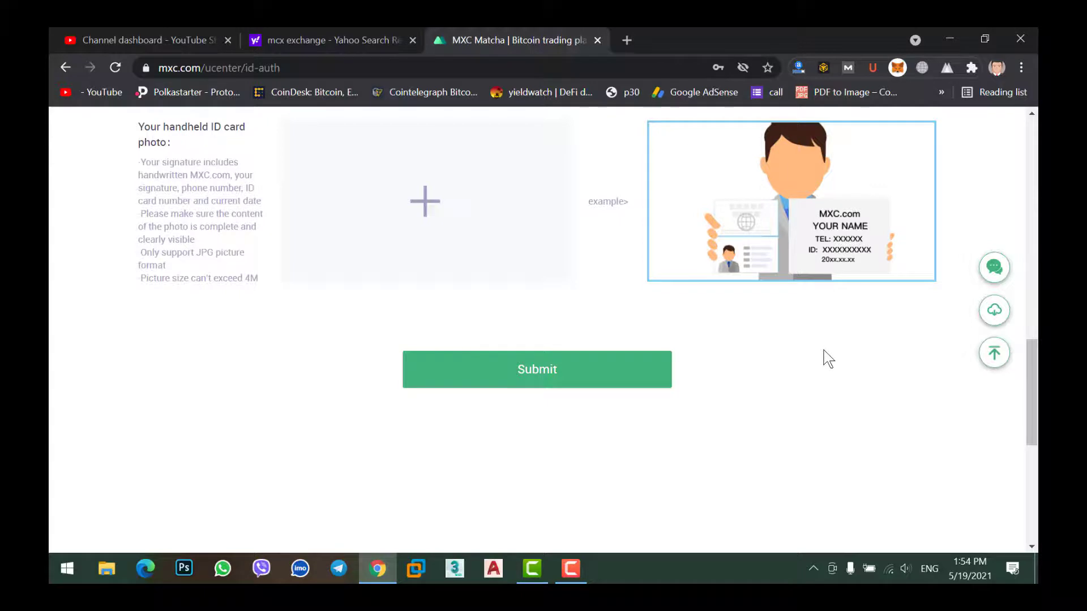
pyautogui.scroll(3, 687, 381)
pyautogui.scroll(-3, 561, 401)
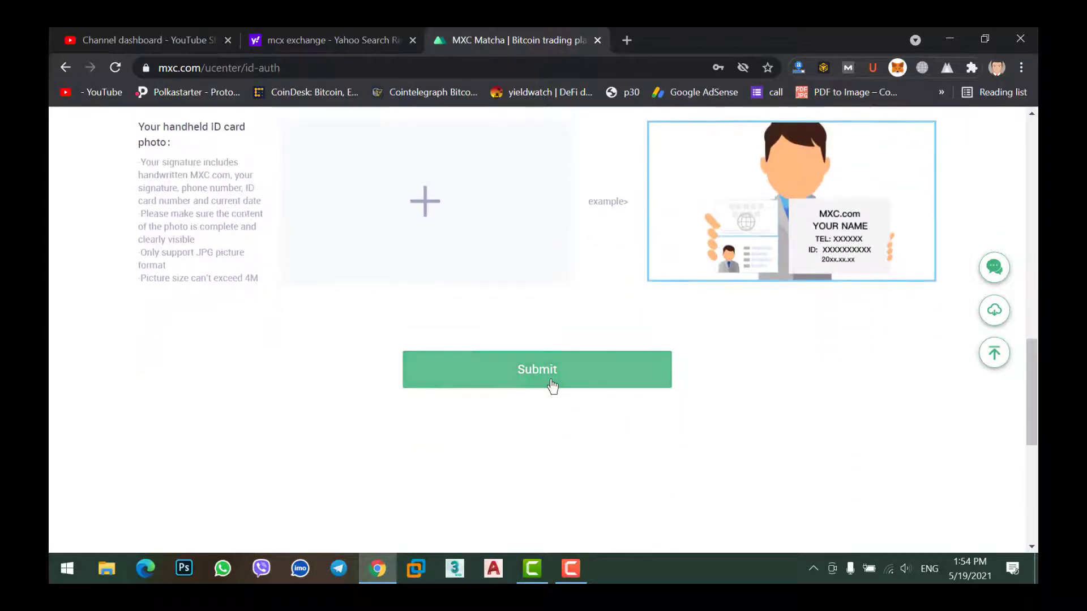
pyautogui.scroll(6, 717, 400)
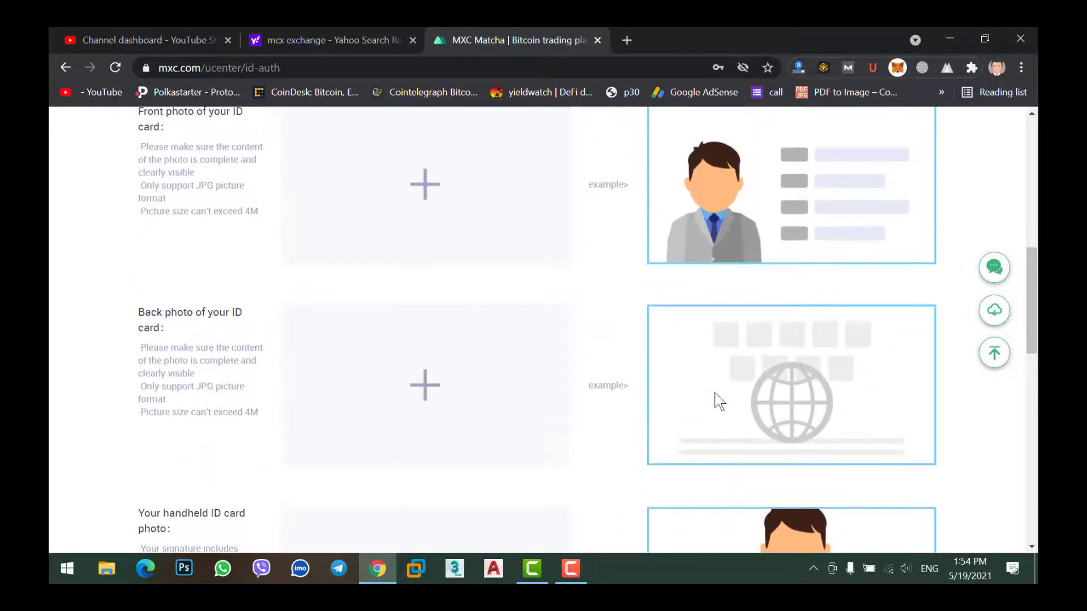
pyautogui.scroll(3, 715, 395)
pyautogui.scroll(6, 715, 394)
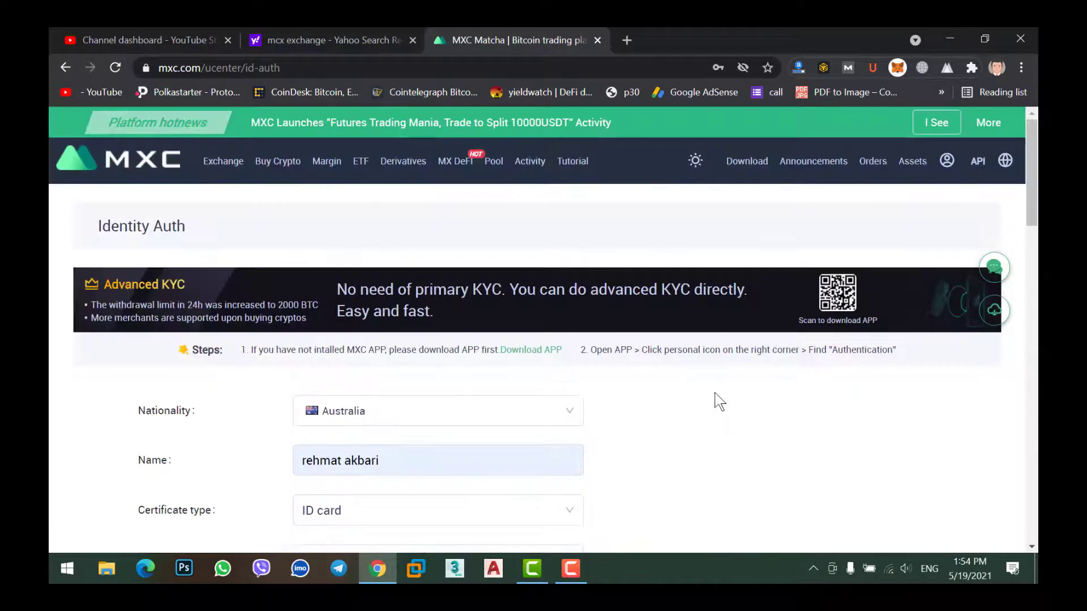